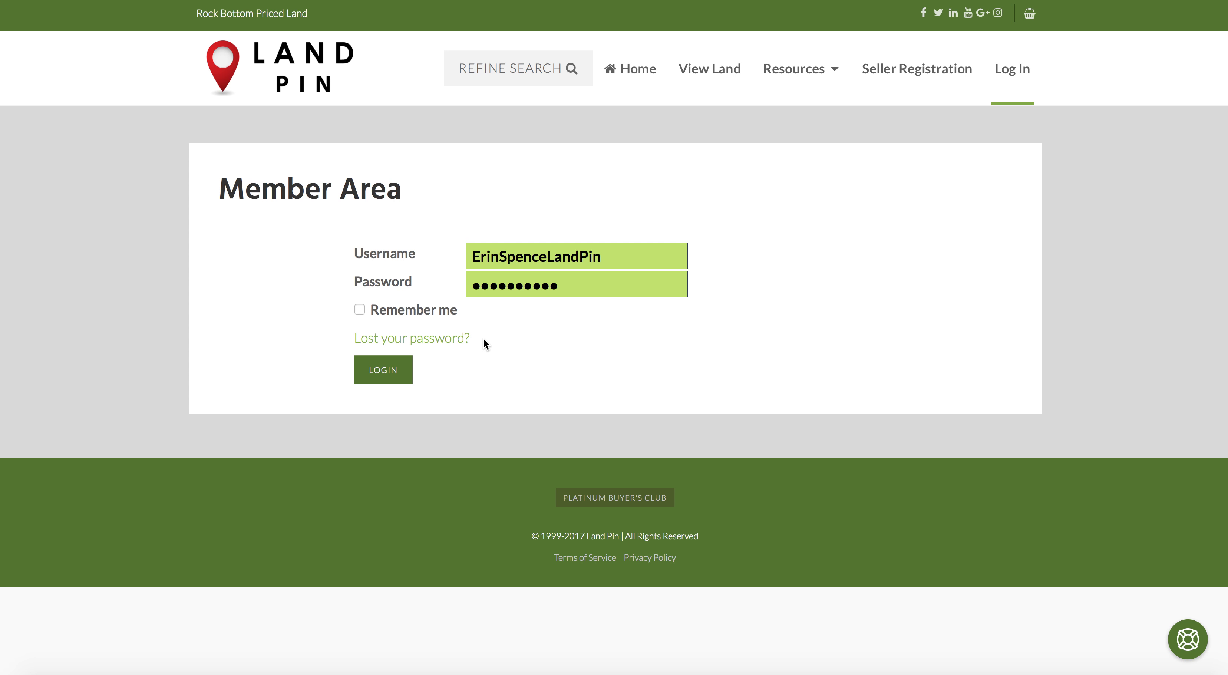
- Log in to the Land Pin member area with the credentials already filled in
left_click(377, 370)
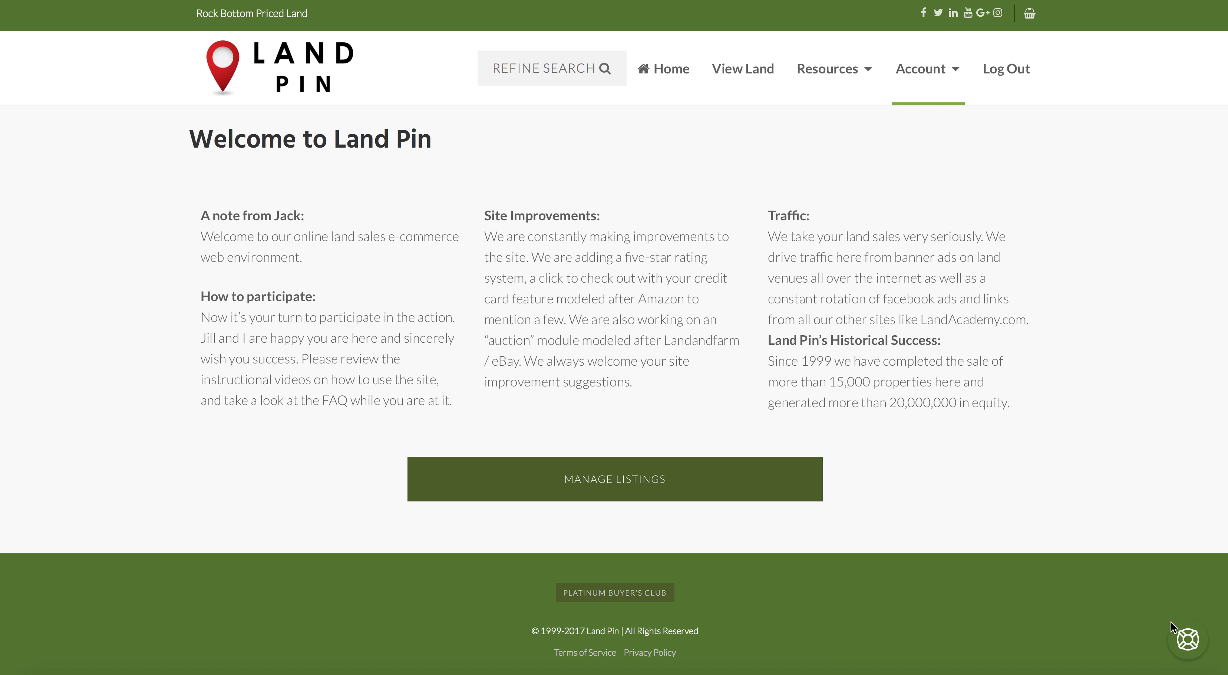
- Search the site's help for "guidelines", read the Publishing Guidelines article, and close the help widget
left_click(1184, 640)
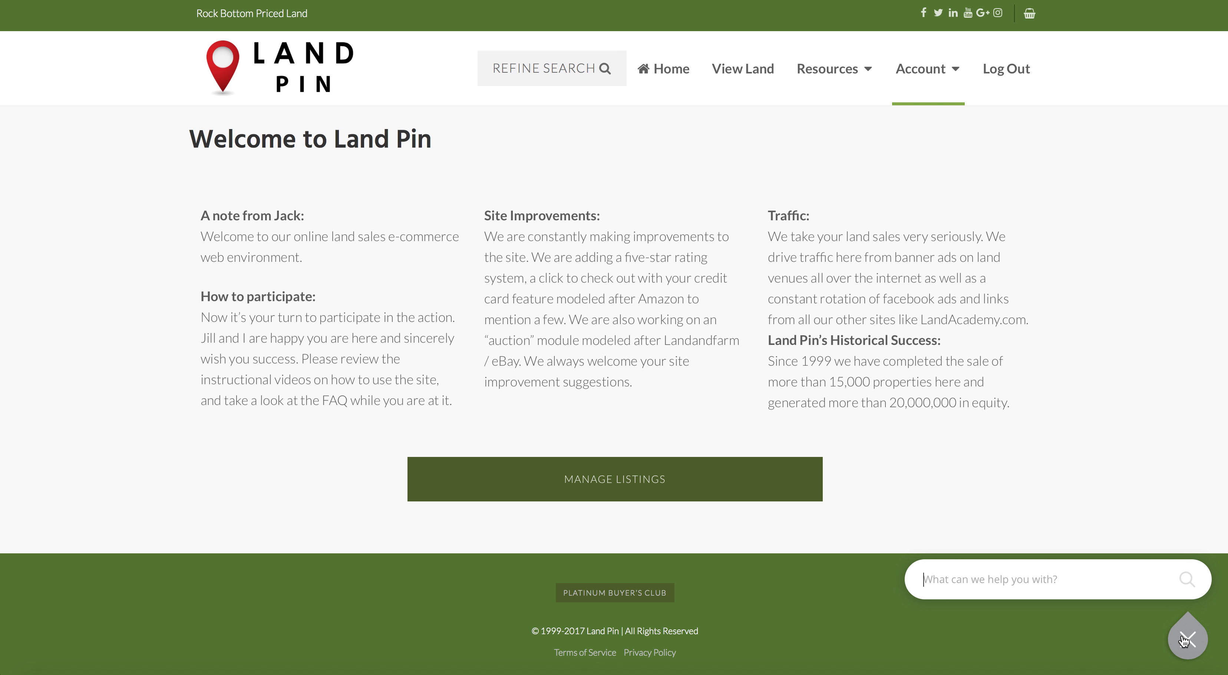
type("guidelin")
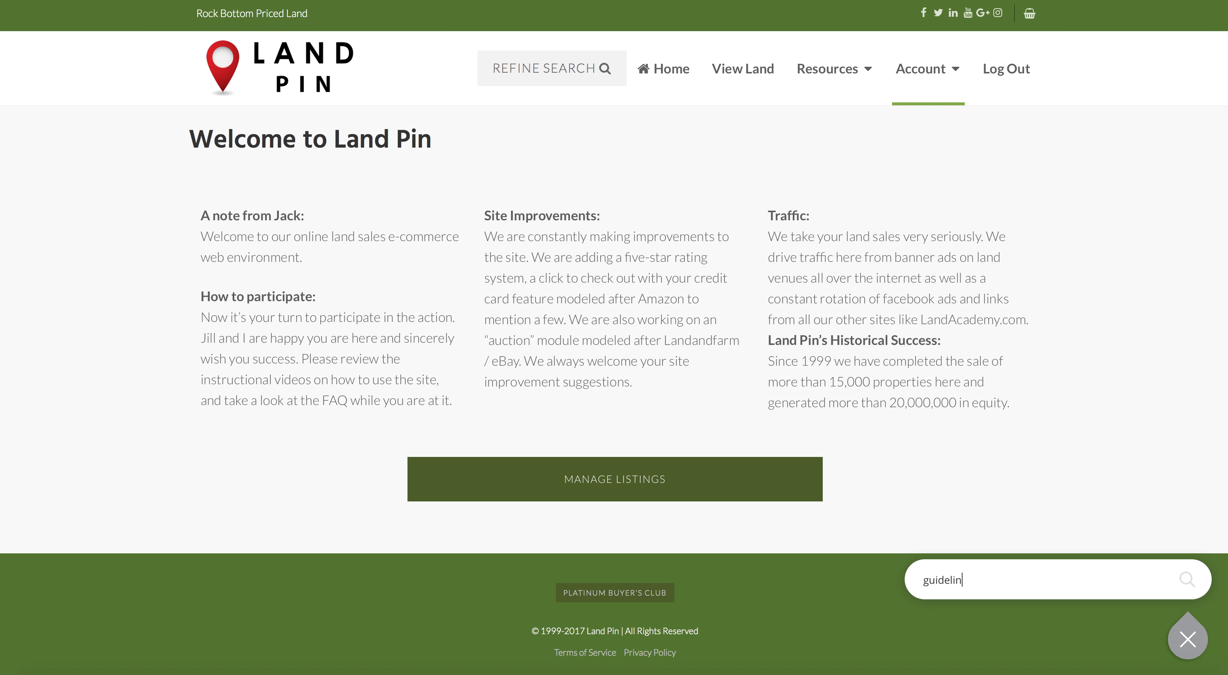
type("es")
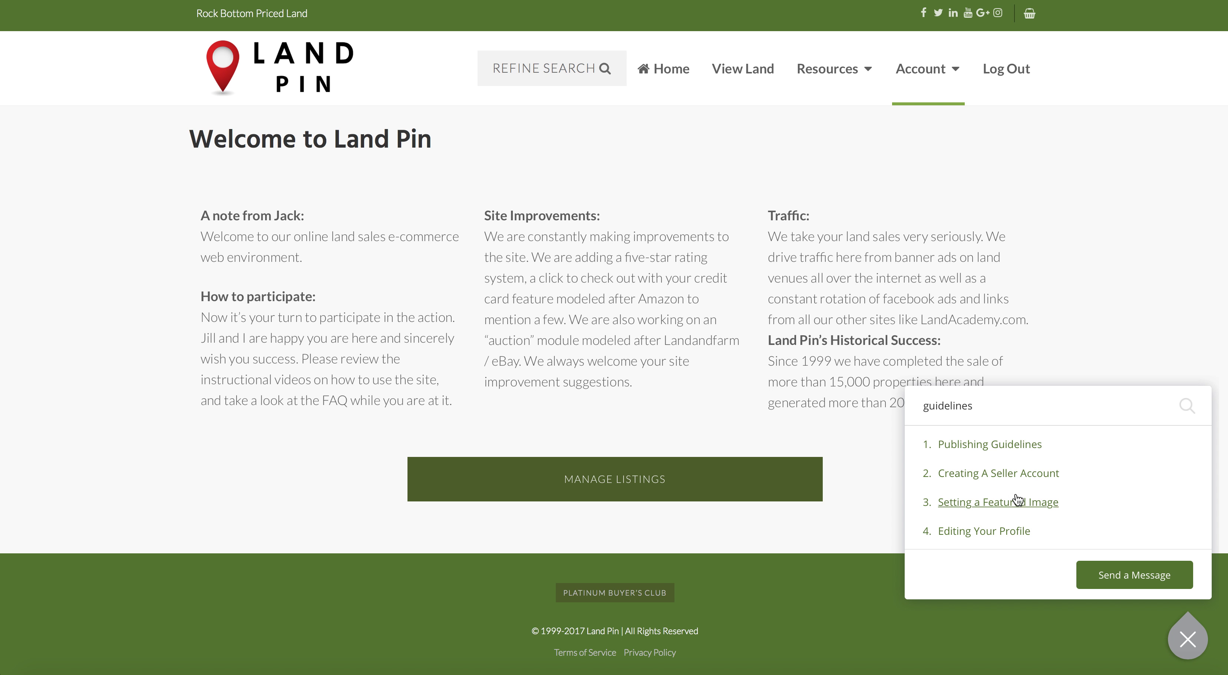
left_click(1008, 448)
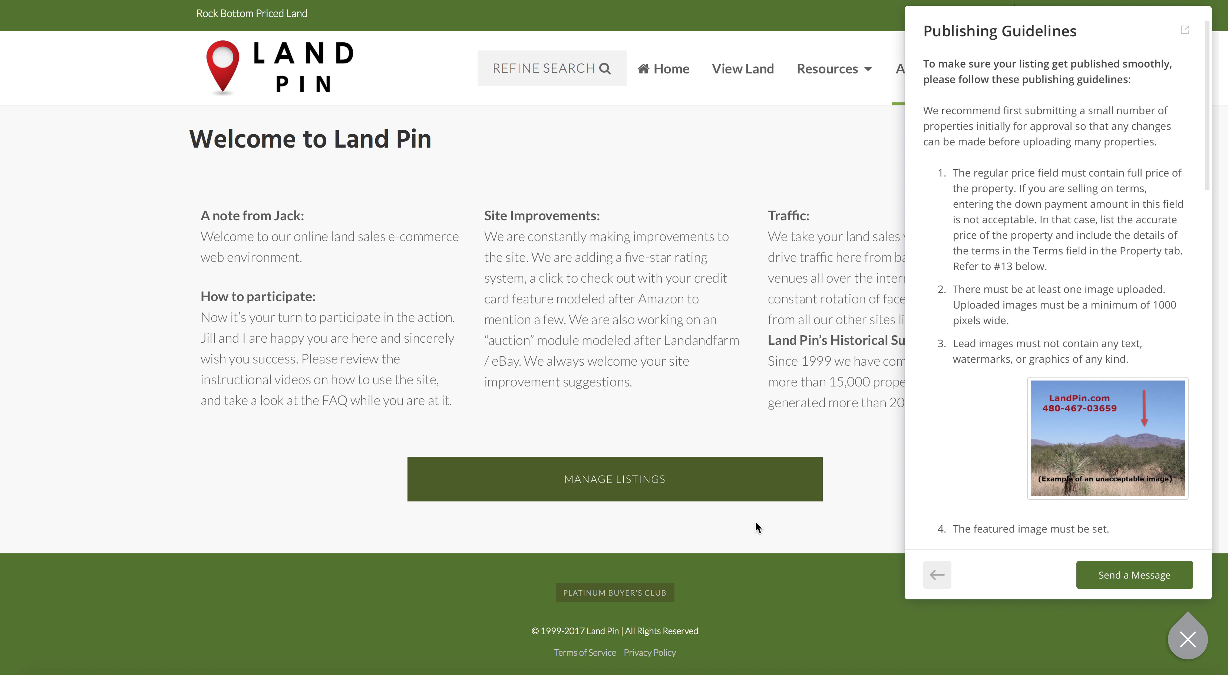
left_click(936, 574)
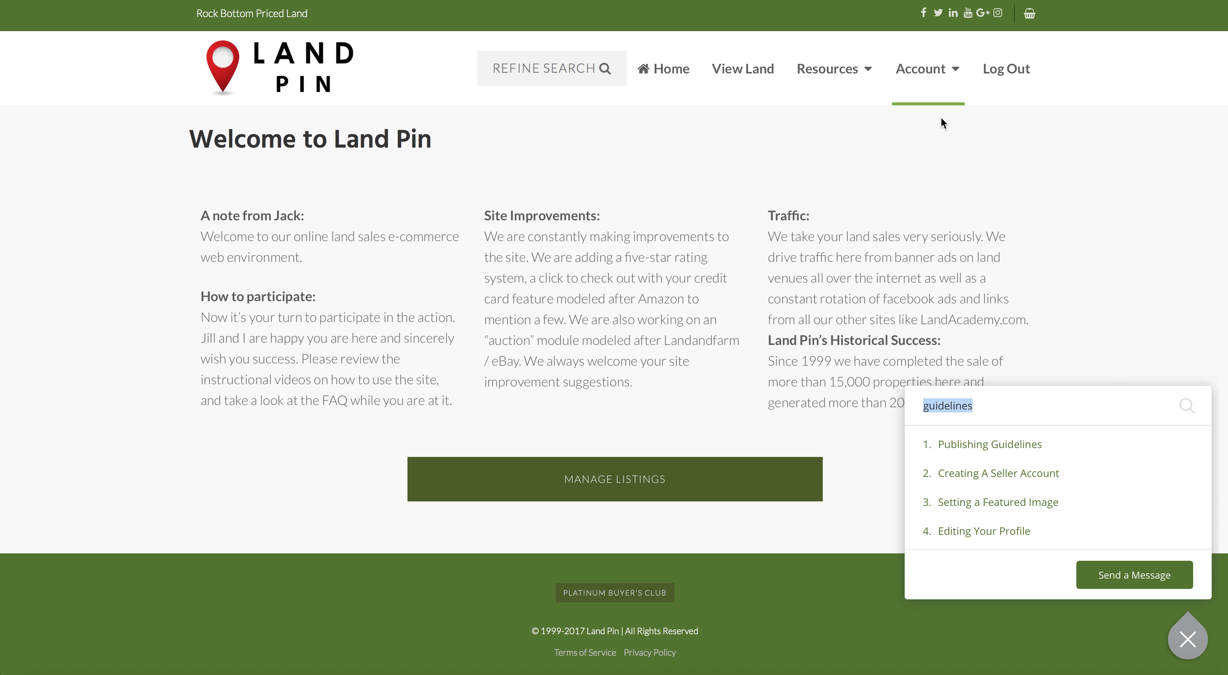
left_click(1180, 646)
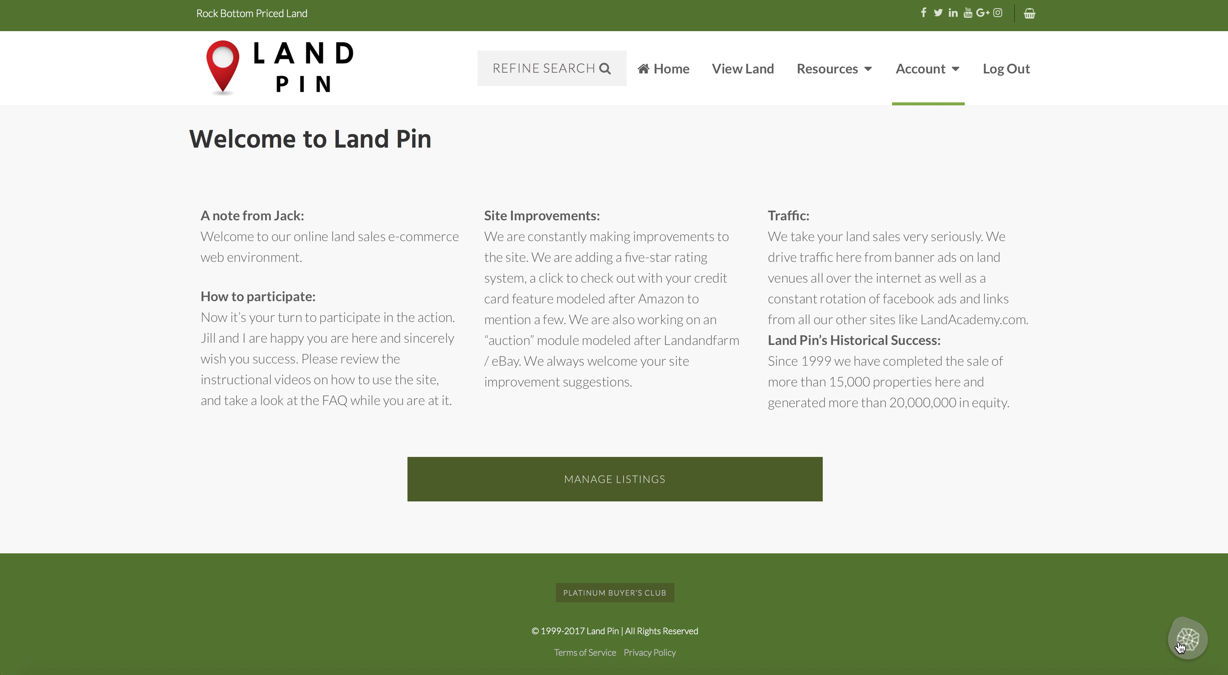
- Go to the account's listing management page and start a new listing
mouse_move(933, 88)
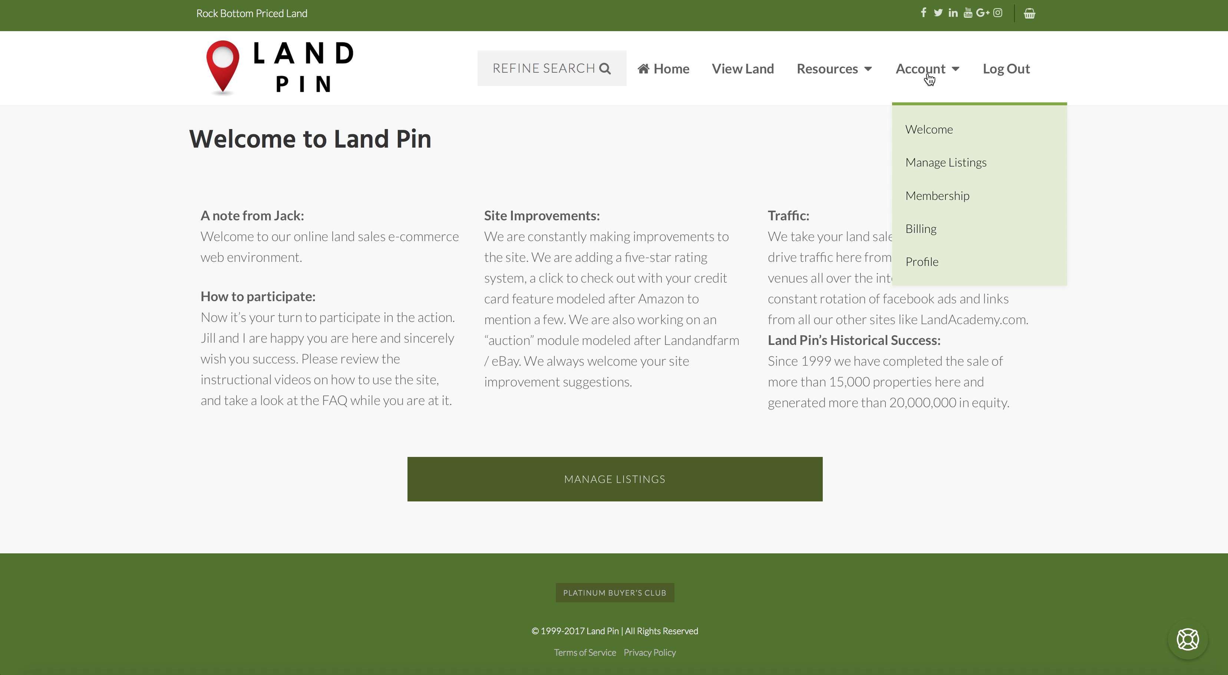
left_click(936, 165)
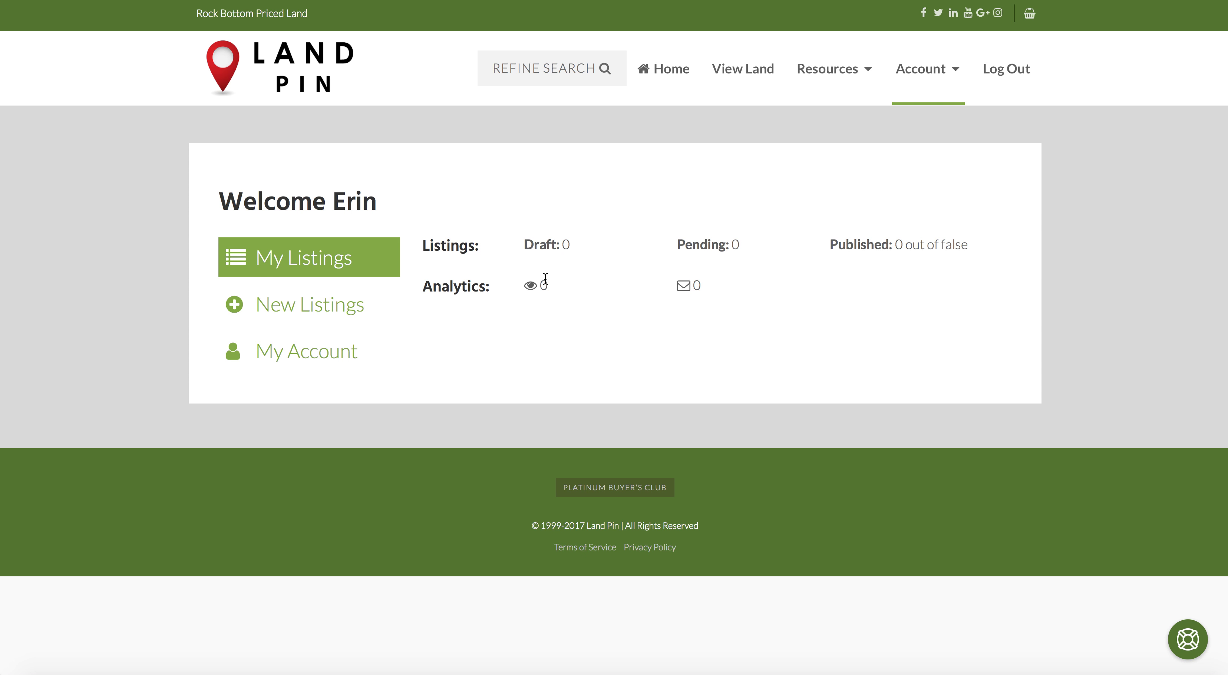
left_click(366, 306)
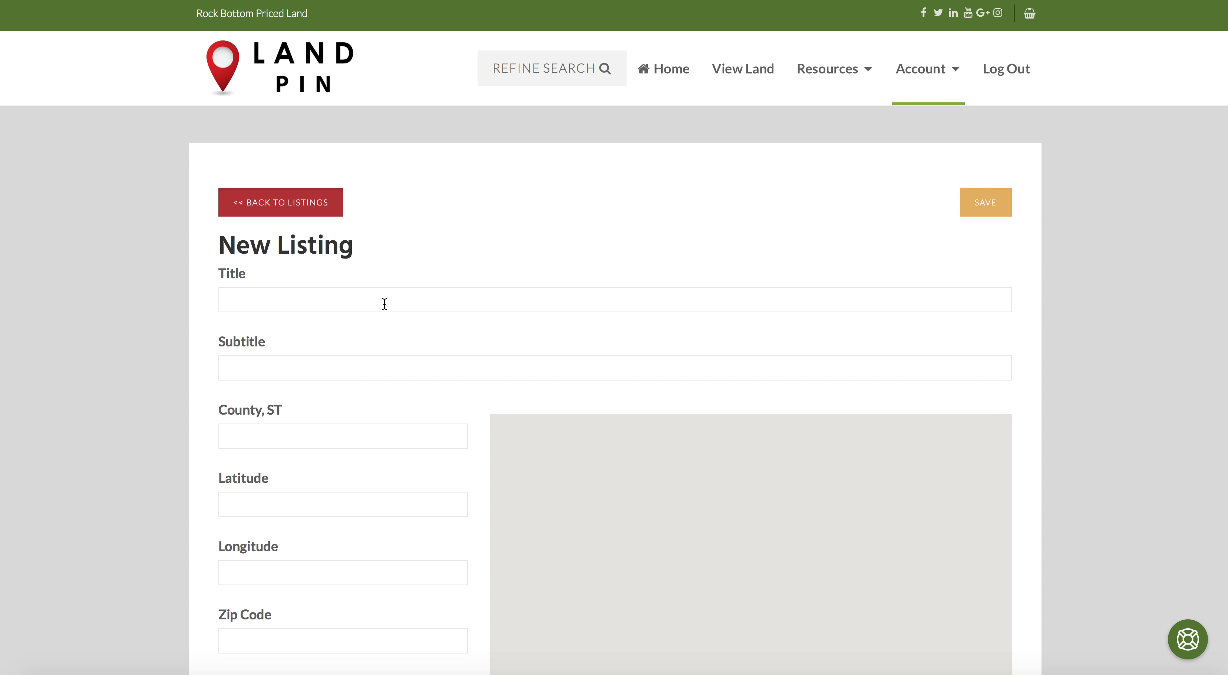
- Set the new listing's regular price to 100 and its sale price to 50 in the general information
scroll(384, 304, "down", 2)
scroll(384, 304, "down", 10)
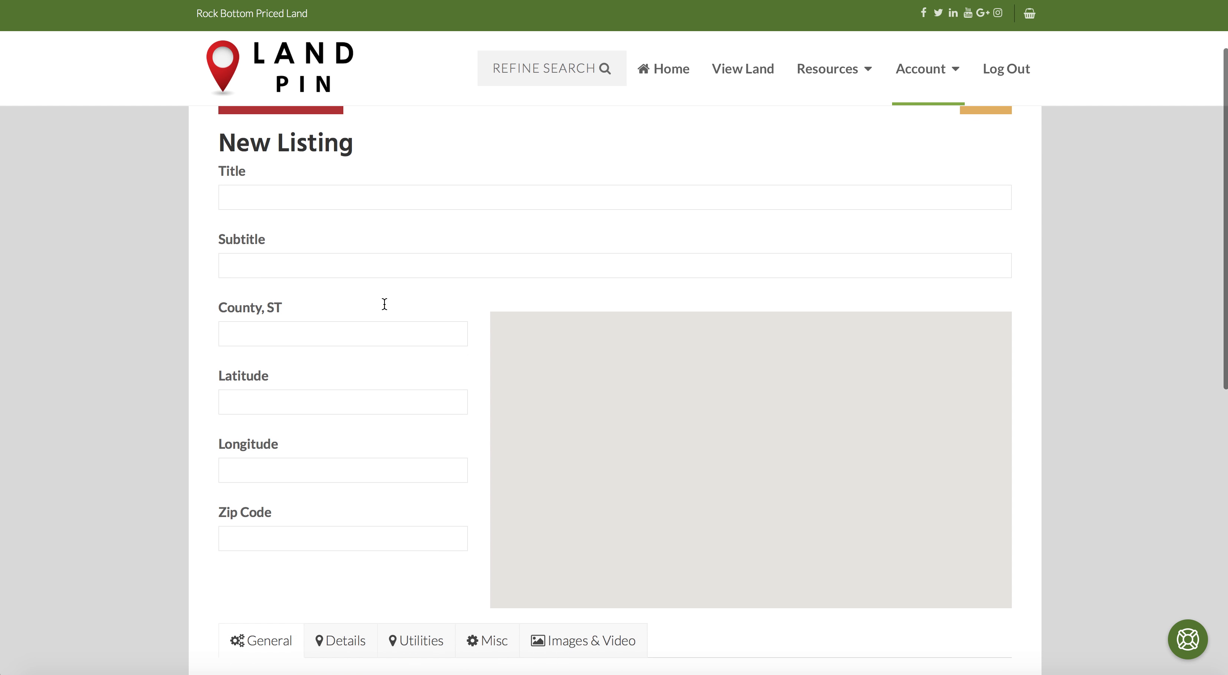
scroll(385, 304, "down", 7)
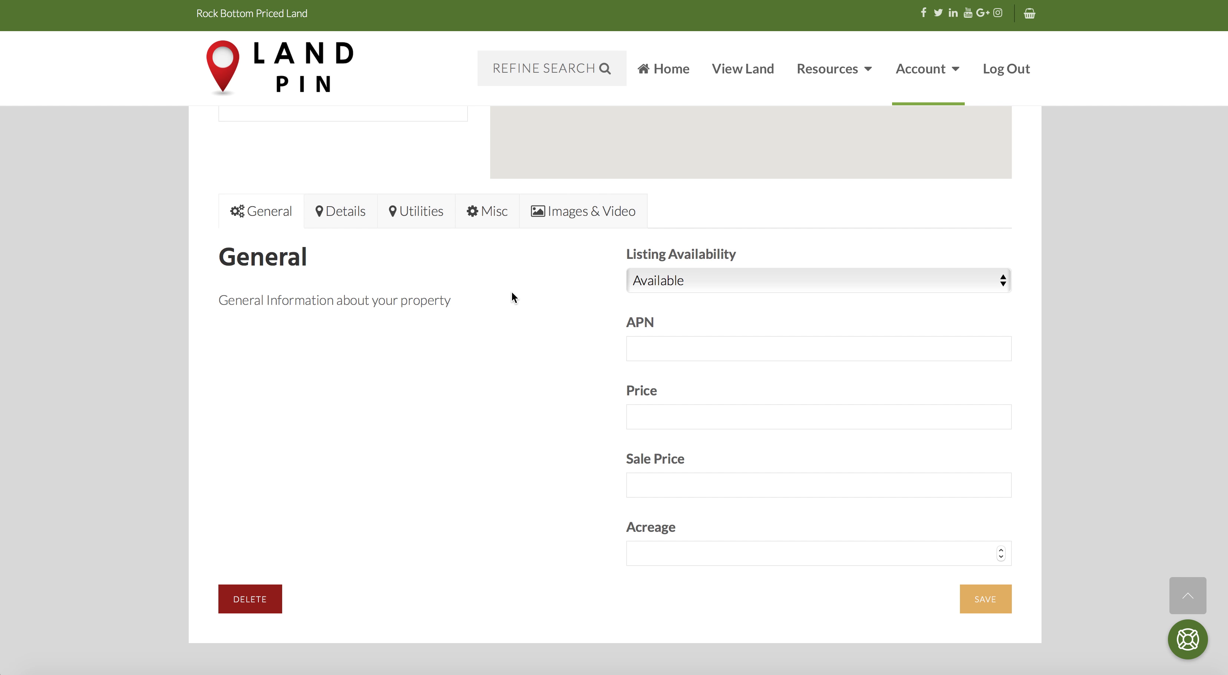
left_click(665, 406)
type("100")
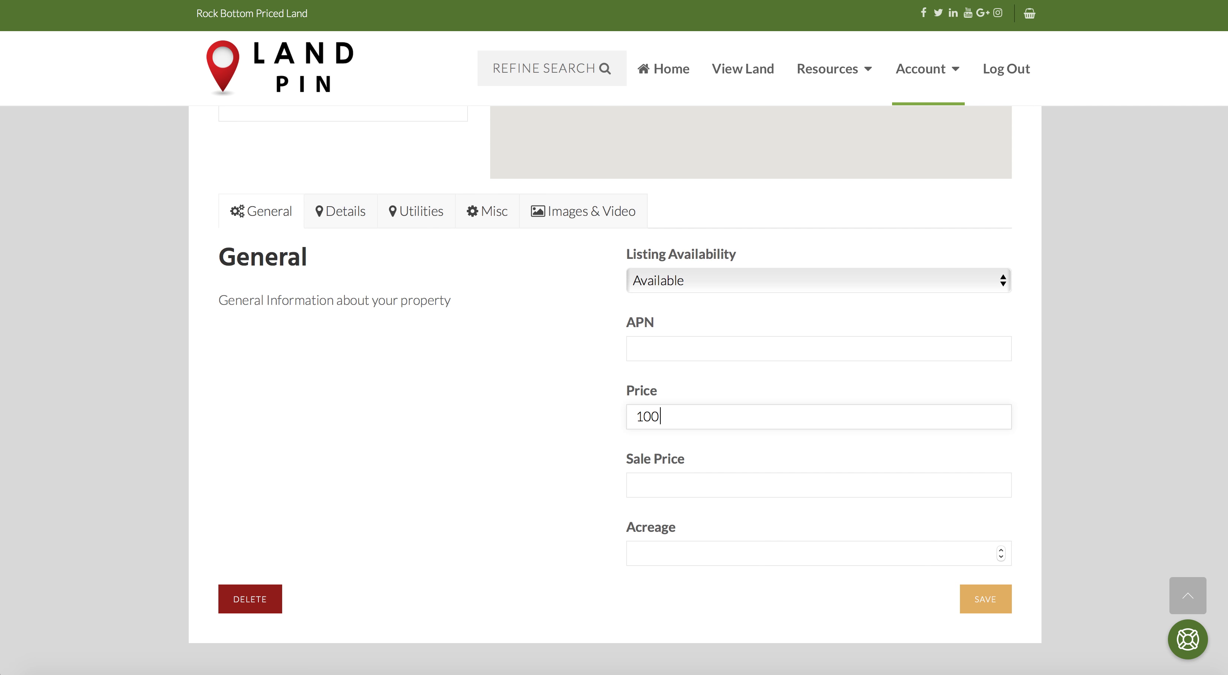
left_click(651, 477)
type("50")
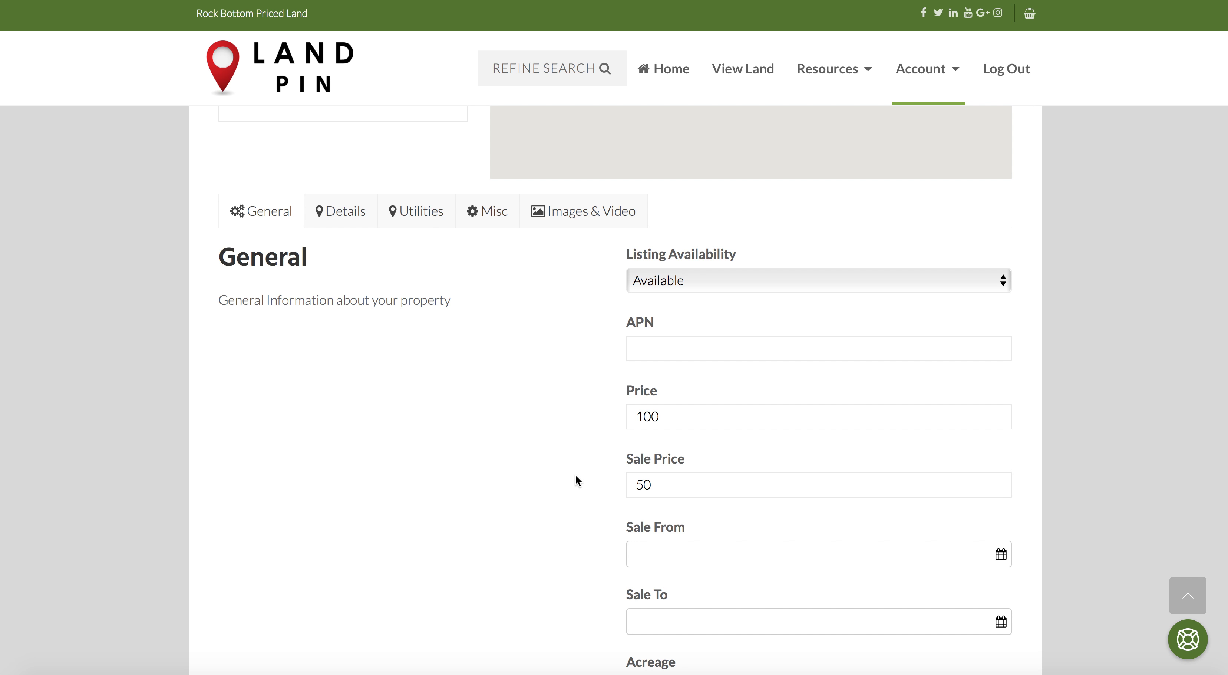
- Check the calendars for the sale's start and end dates without choosing a date
scroll(575, 476, "down", 2)
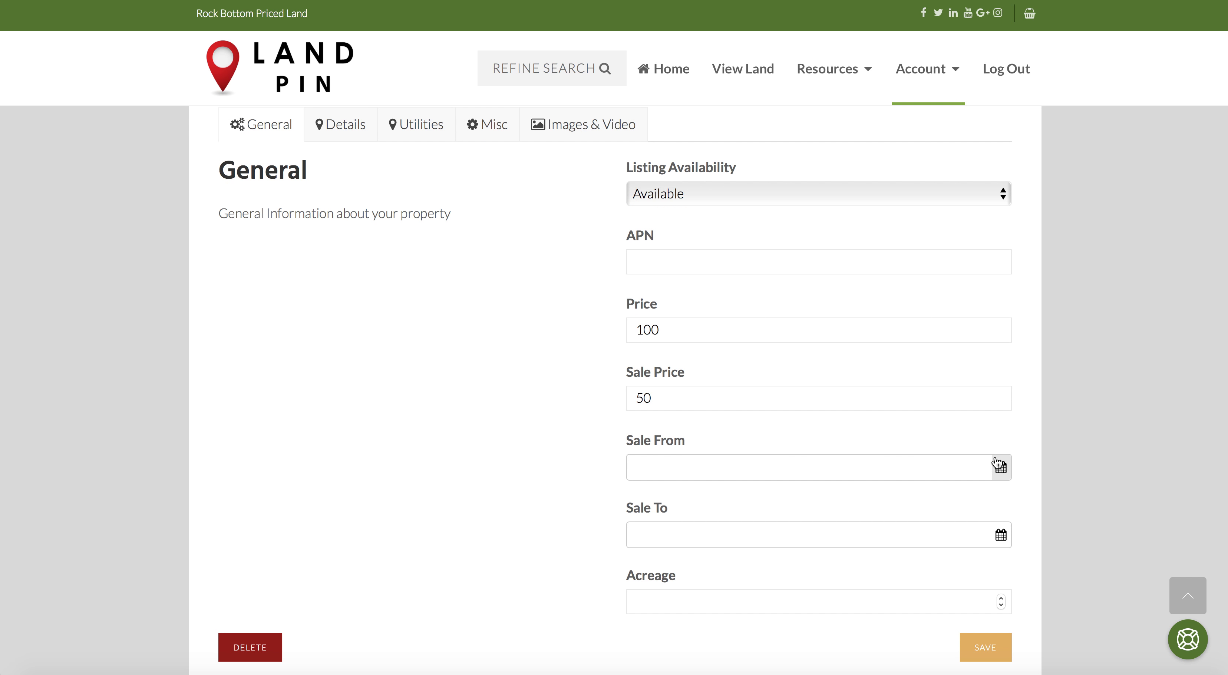
left_click(1000, 468)
left_click(1000, 467)
left_click(1001, 534)
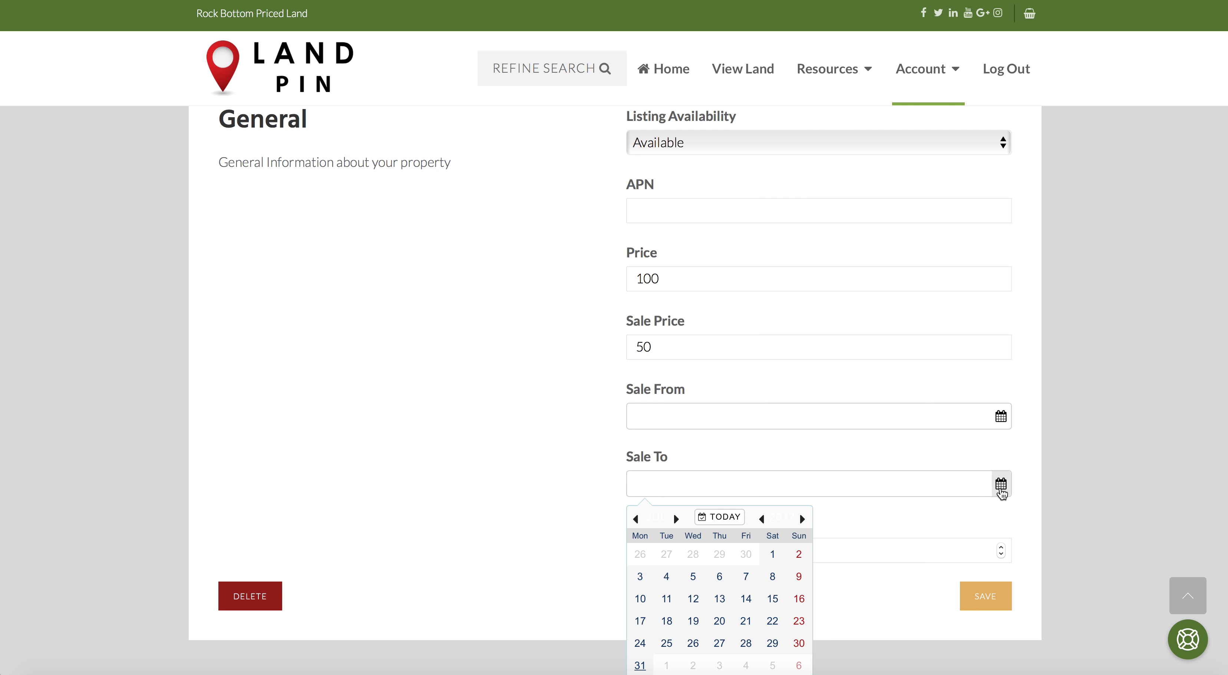
left_click(1000, 491)
- Review the property fields in the Details and Utilities sections of the new listing form
scroll(494, 411, "up", 5)
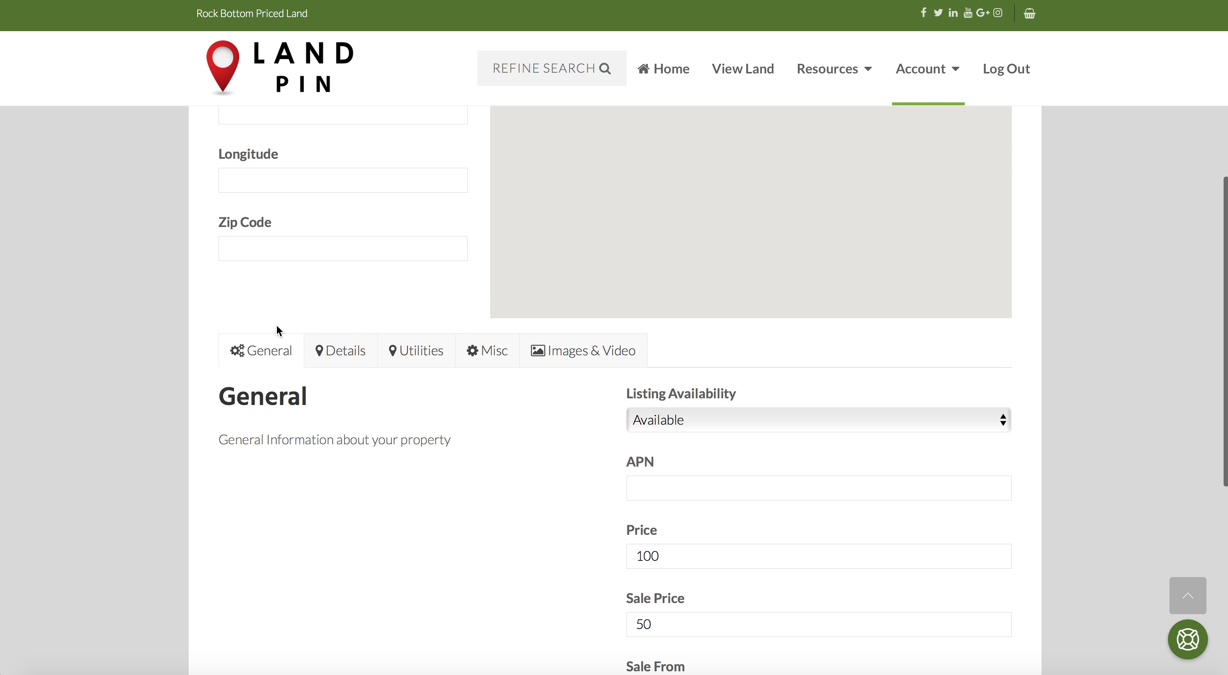
left_click(344, 351)
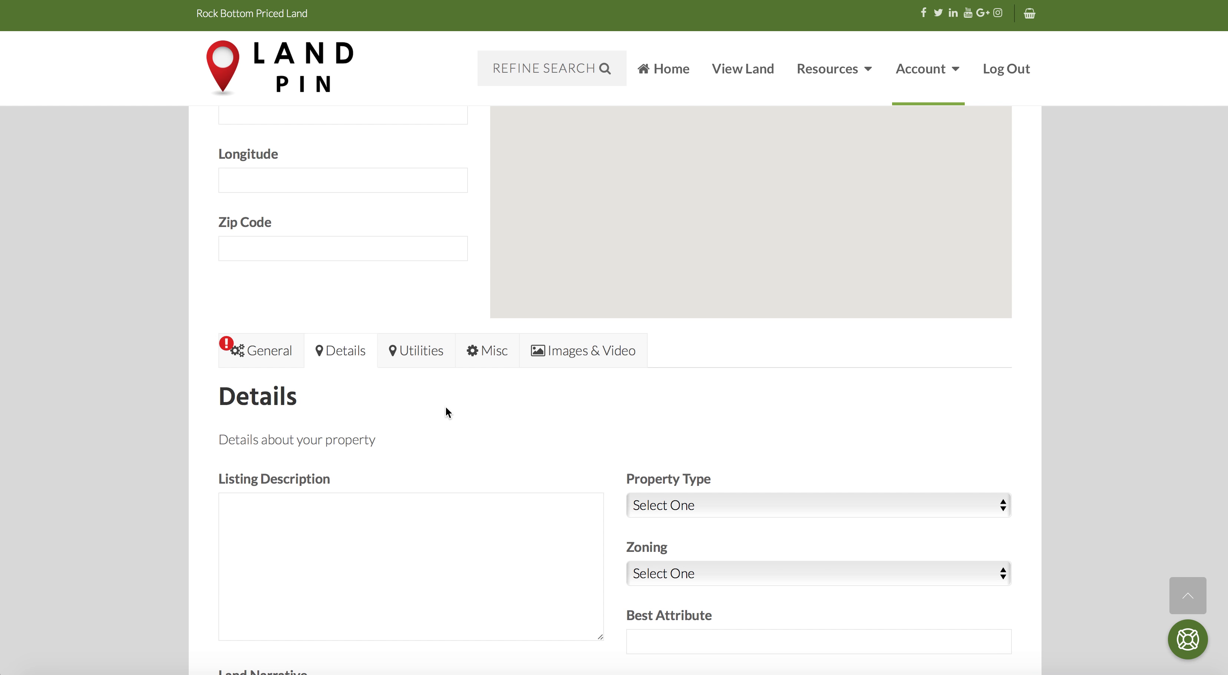
scroll(445, 407, "down", 6)
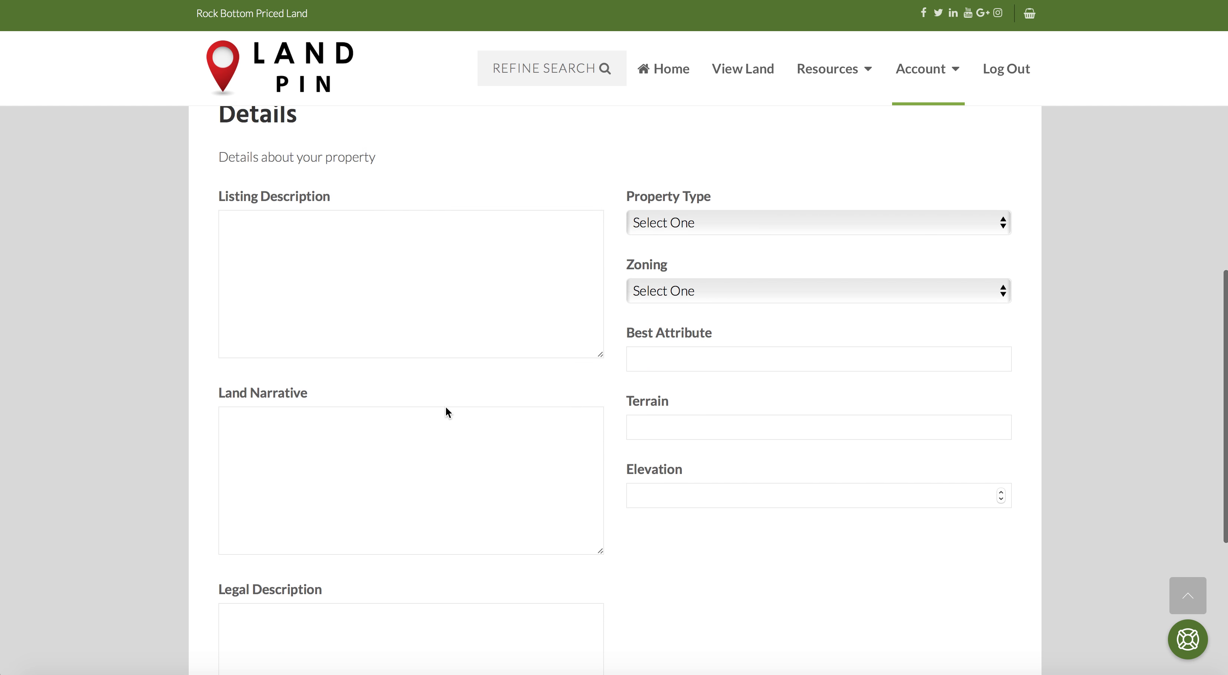
scroll(445, 407, "up", 8)
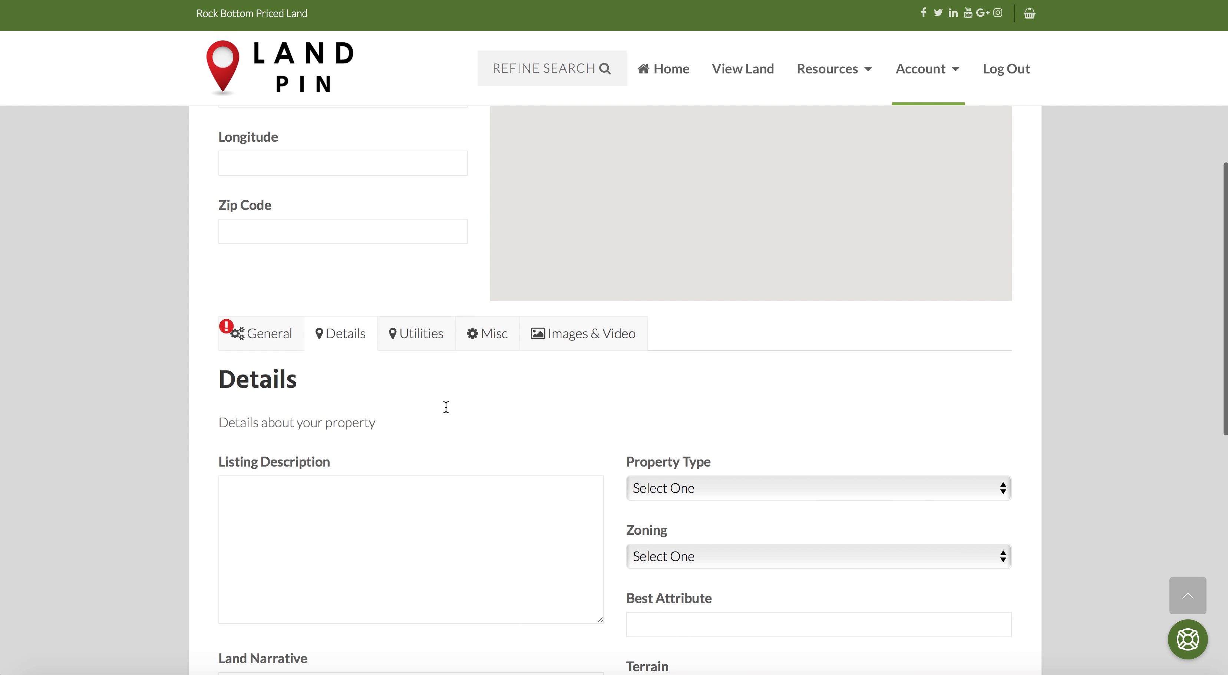
left_click(428, 344)
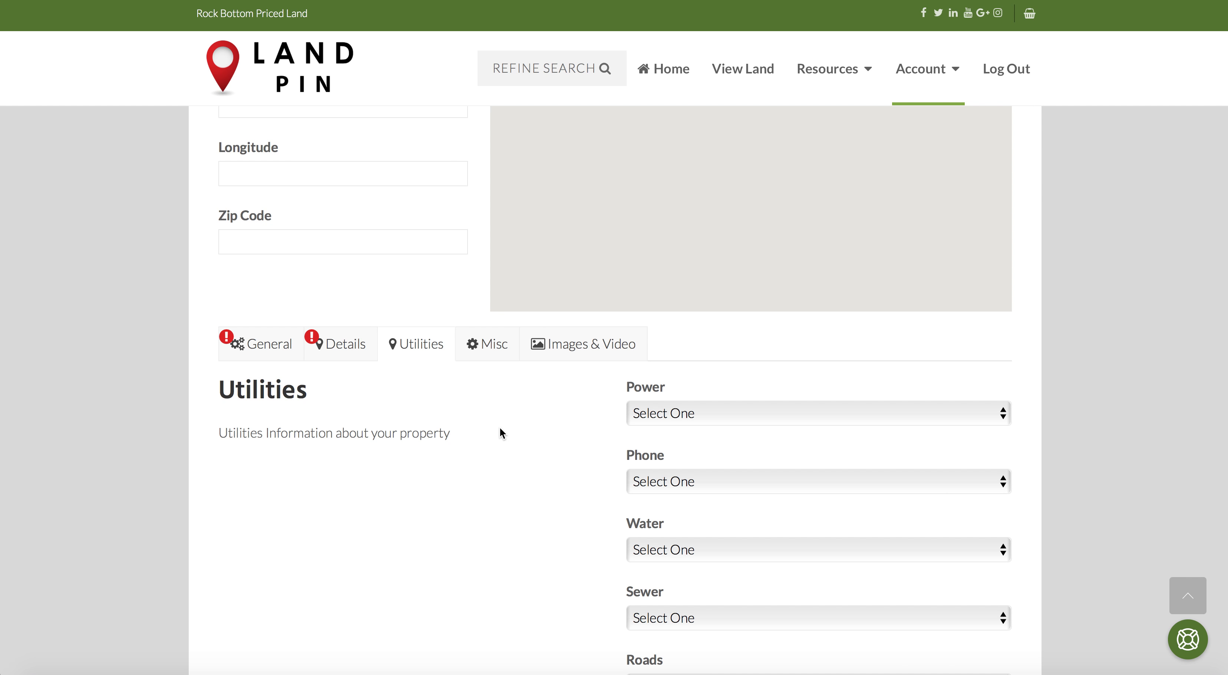
scroll(500, 431, "down", 5)
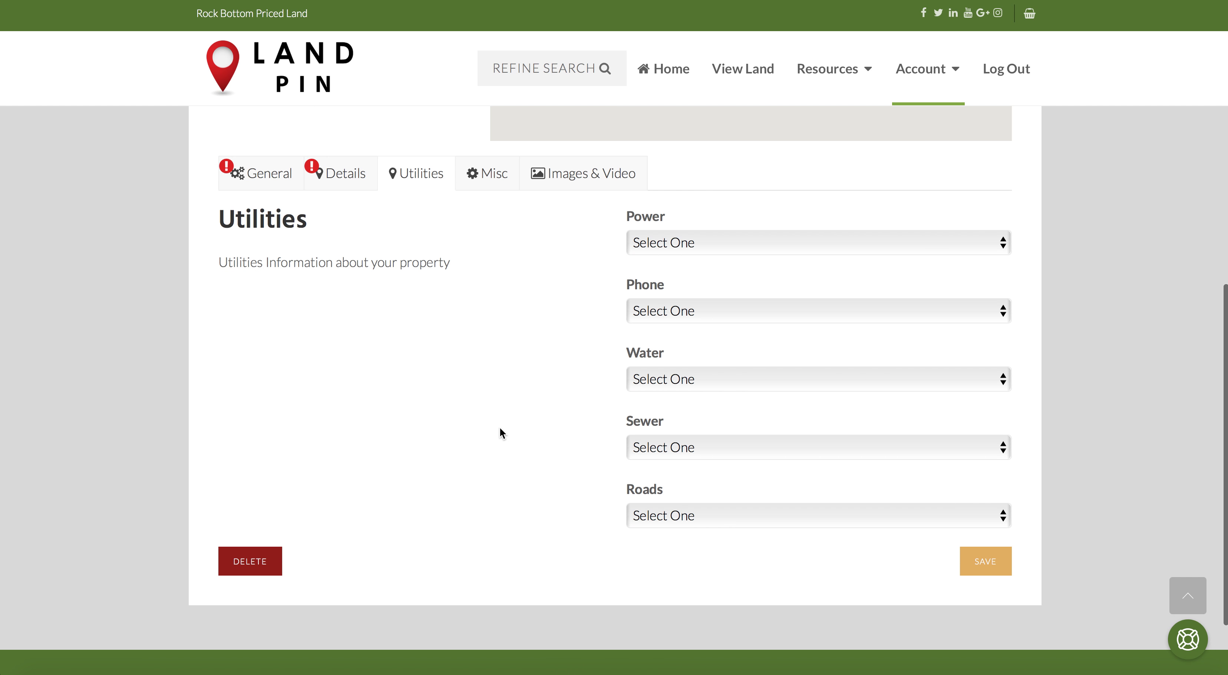
- Examine the Misc fields and the Images & Video upload options of the new listing form
scroll(502, 431, "up", 3)
left_click(489, 272)
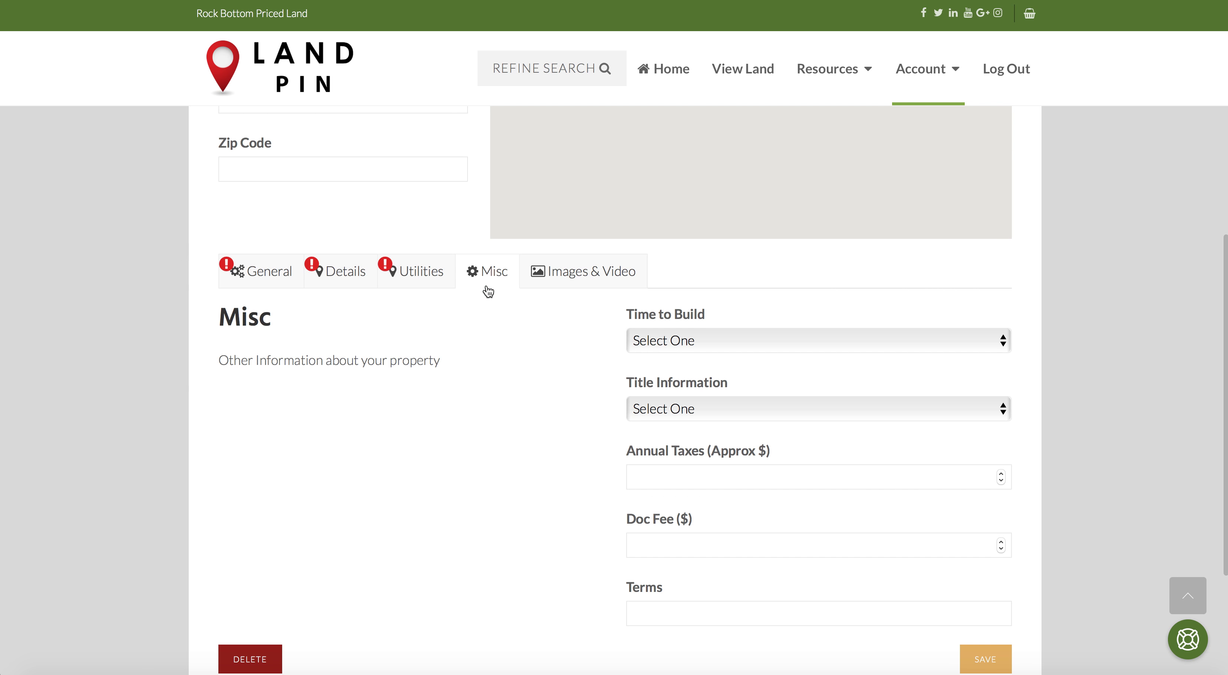
scroll(487, 303, "down", 2)
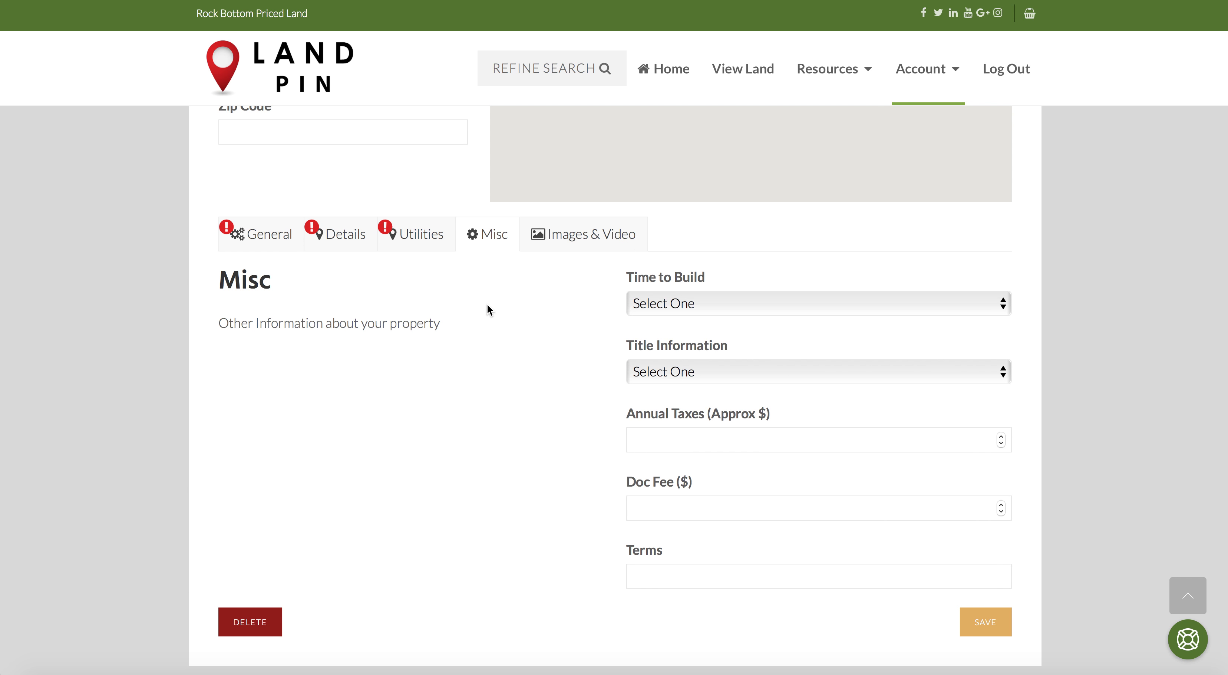
scroll(486, 303, "down", 2)
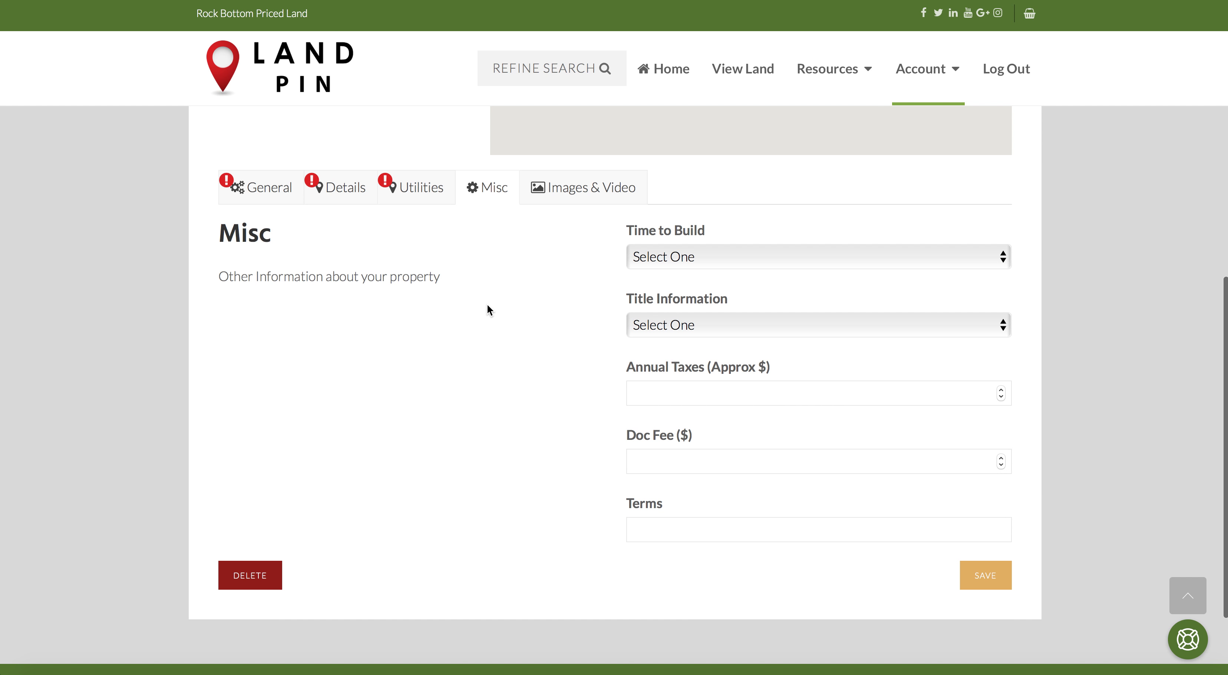
left_click(552, 202)
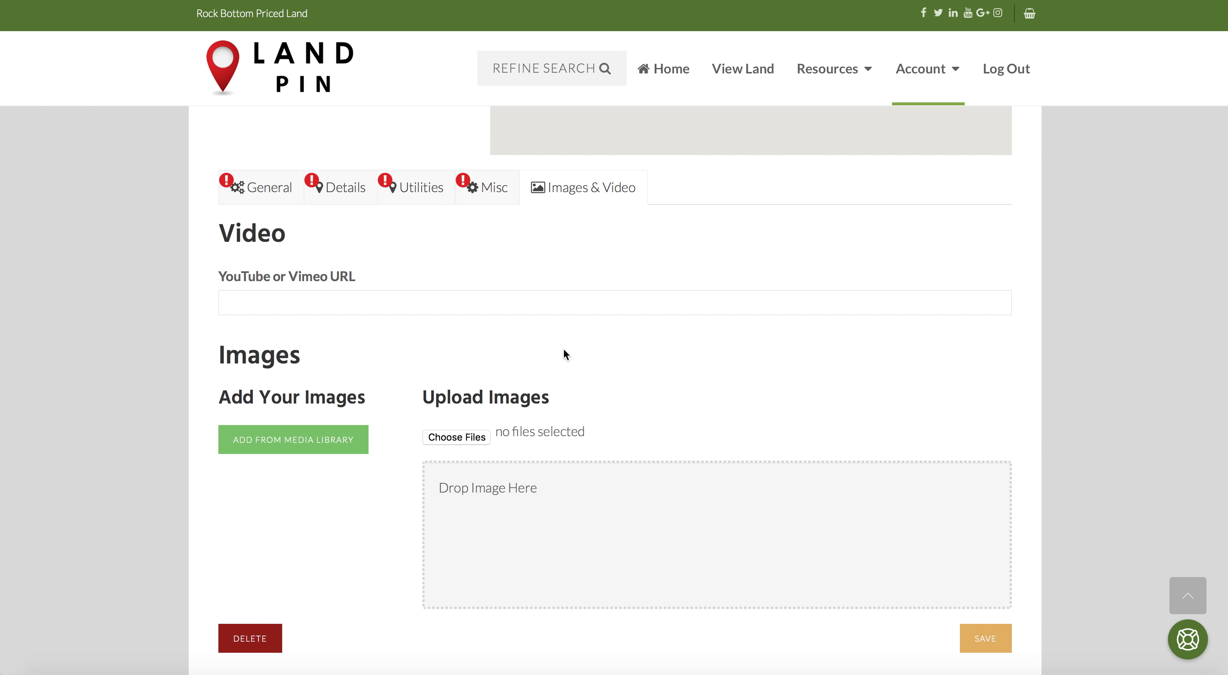
scroll(564, 354, "down", 5)
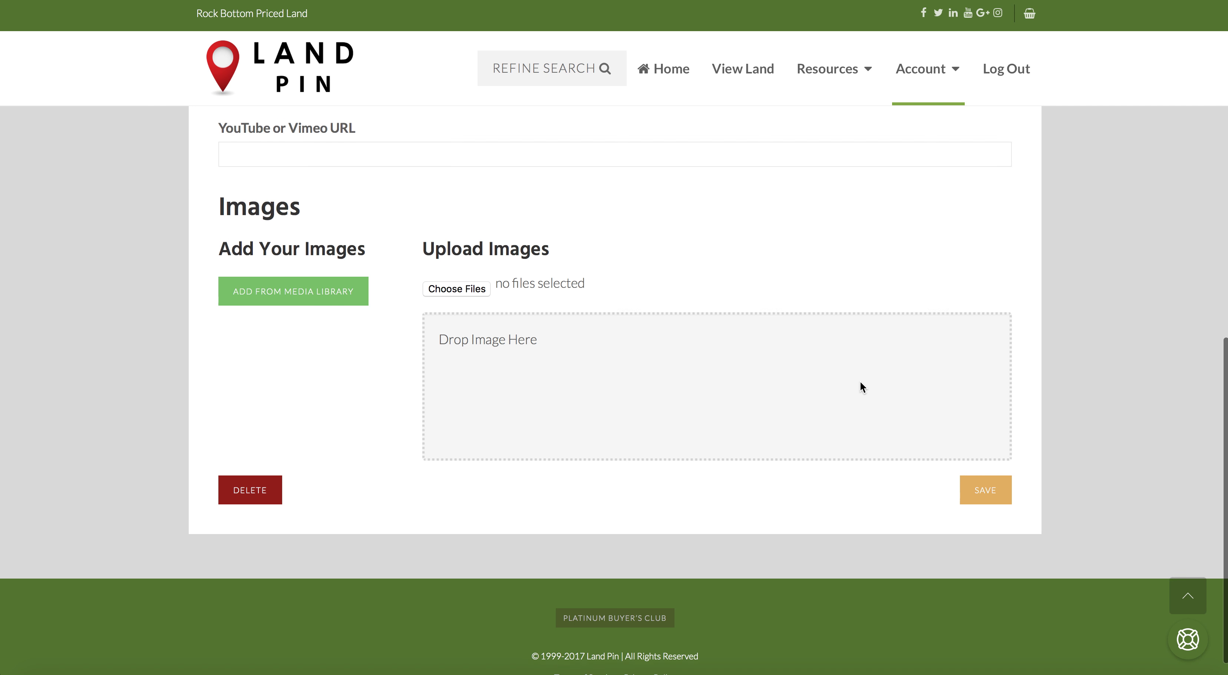
- Leave the unsaved listing for the listing management page and open the account's membership overview
scroll(860, 380, "up", 10)
scroll(860, 333, "up", 5)
mouse_move(930, 95)
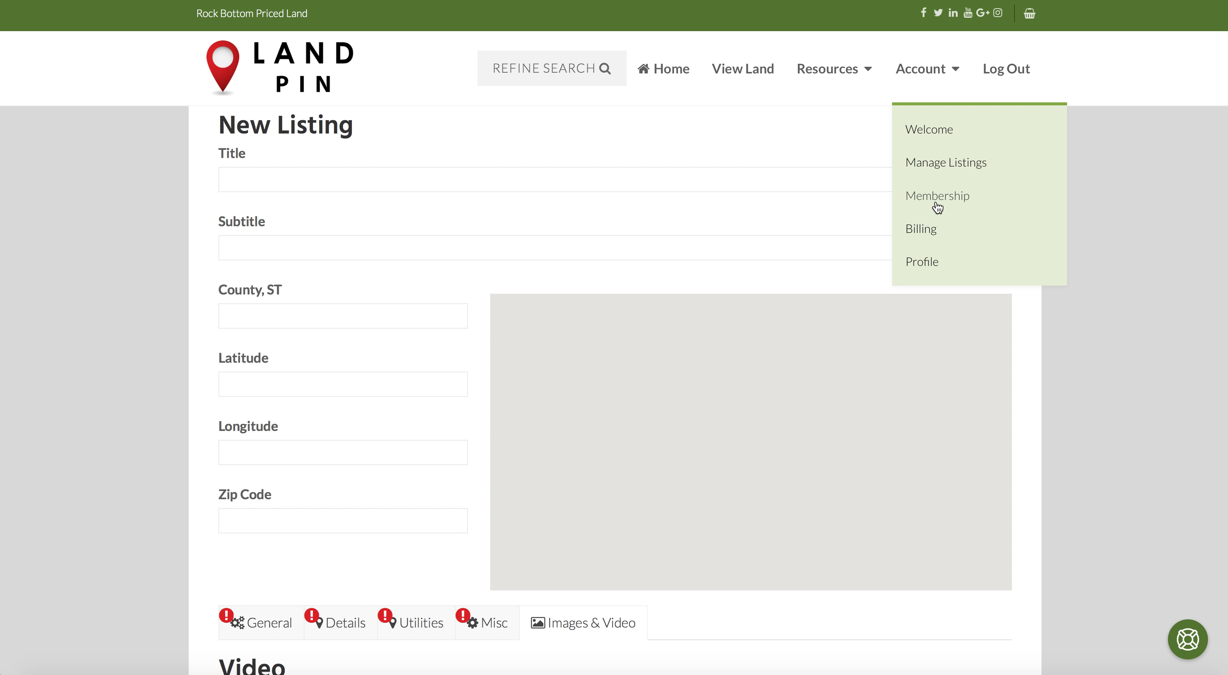
mouse_move(914, 57)
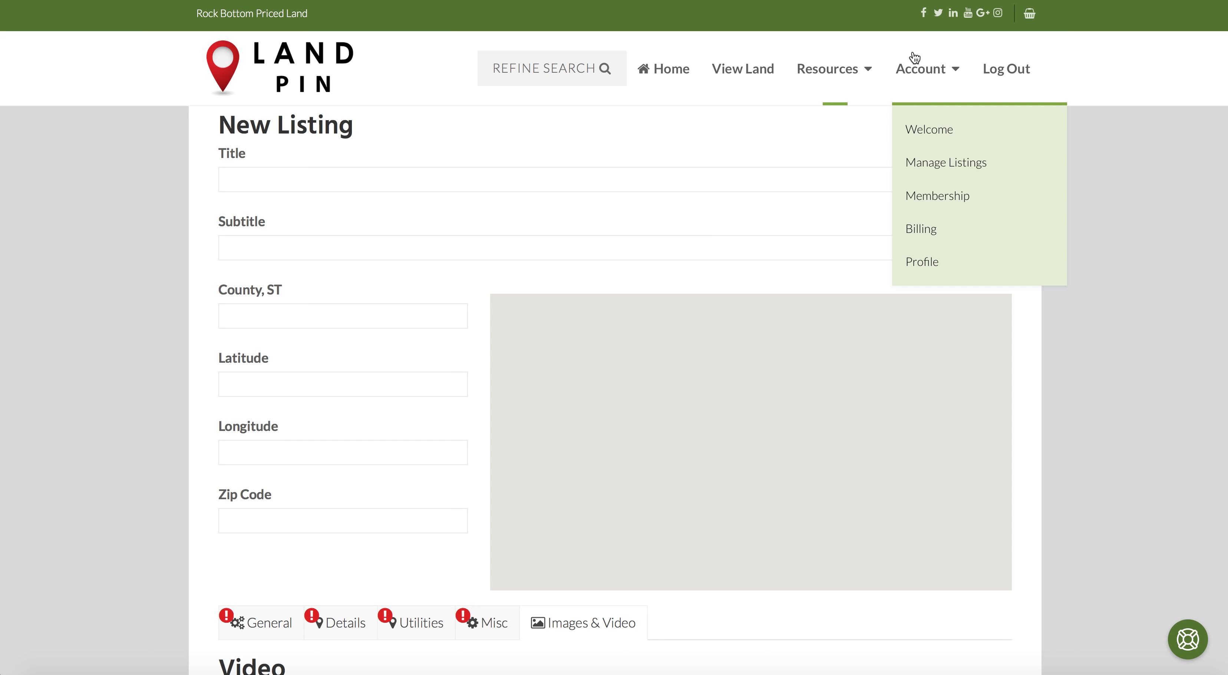
left_click(920, 162)
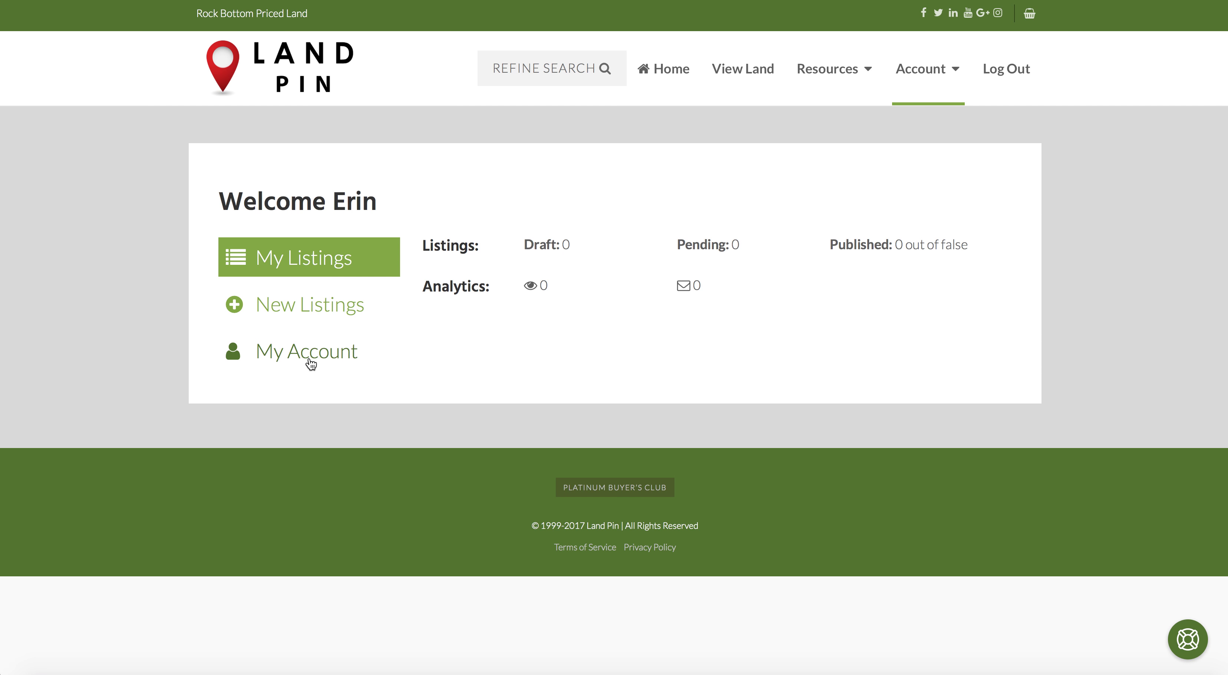
left_click(310, 358)
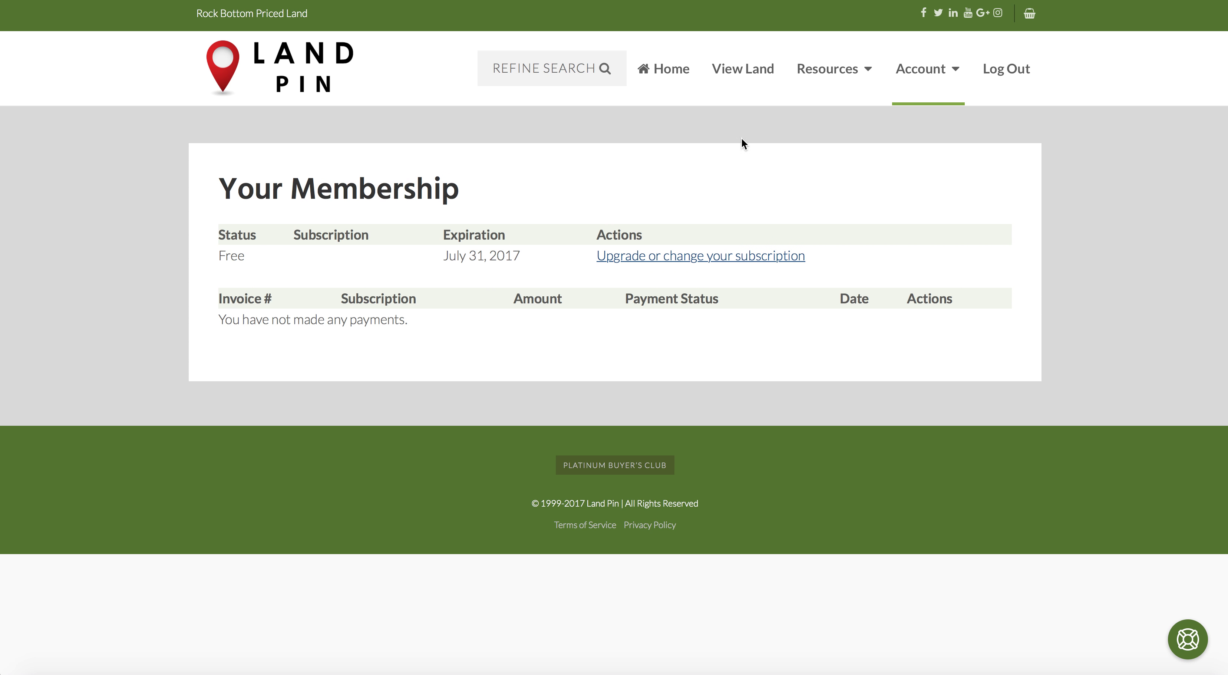
- View the billing card page and the account profile's name, contact and seller information fields
mouse_move(932, 93)
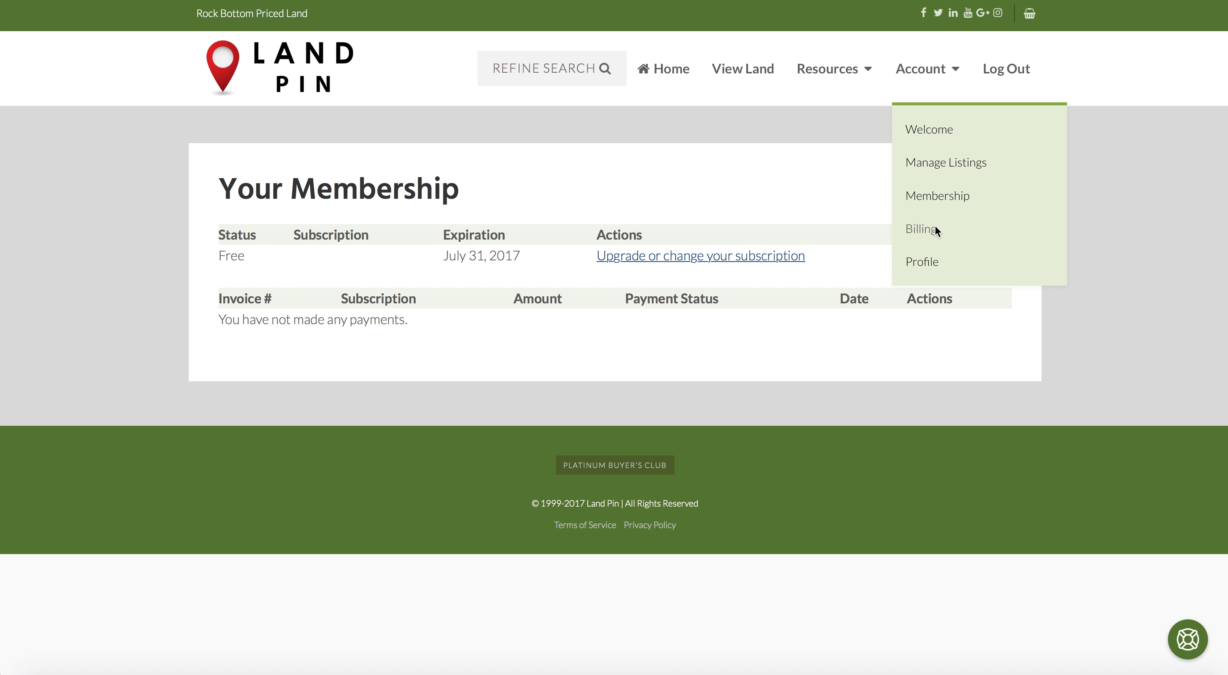
left_click(934, 229)
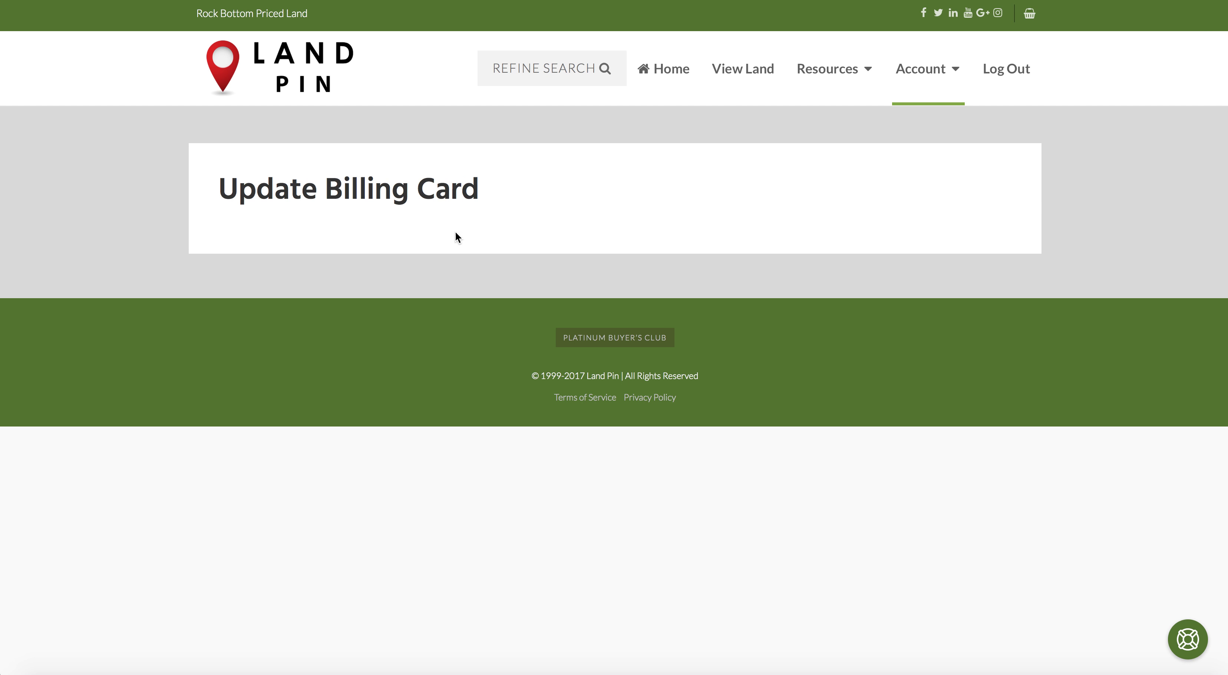
mouse_move(901, 95)
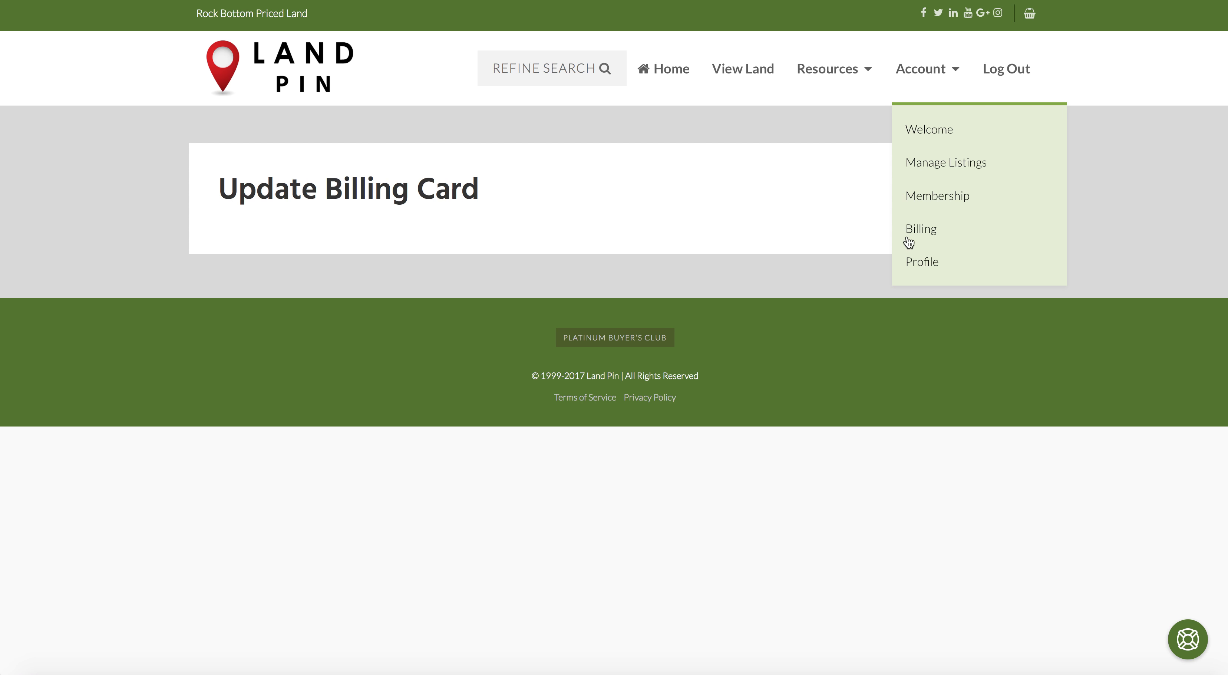
left_click(921, 262)
scroll(1003, 276, "down", 3)
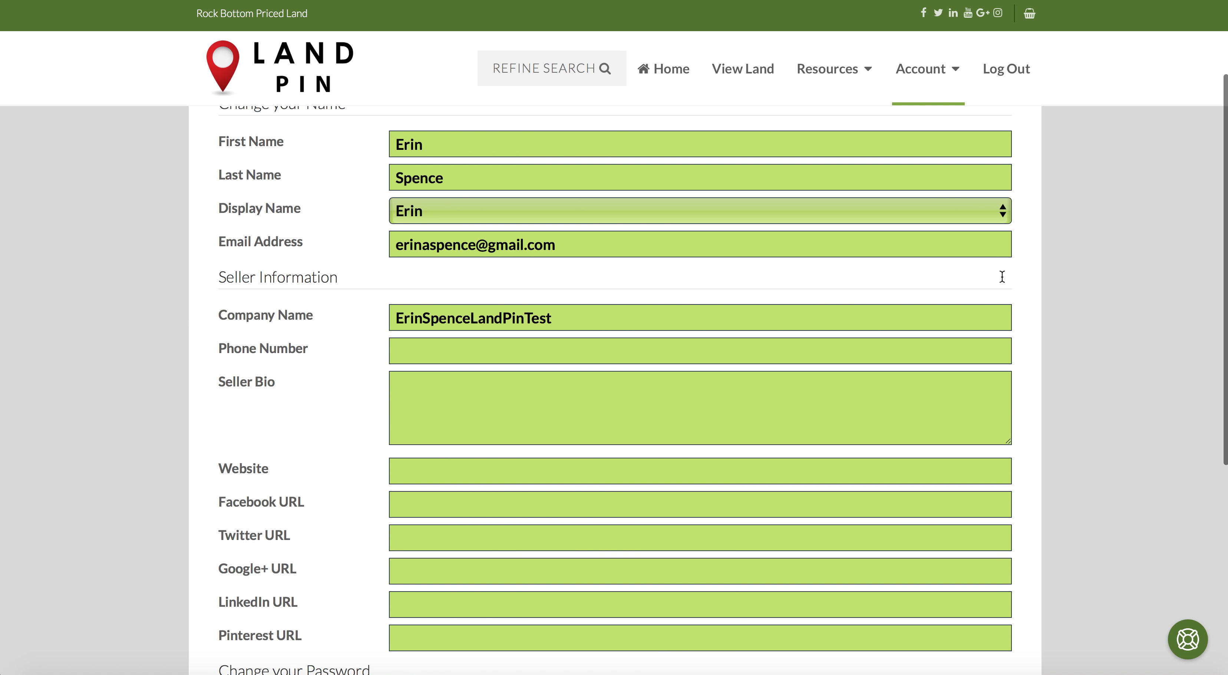
- Review the profile form's seller bio, website and social media URL fields and its password change section
scroll(1003, 276, "up", 1)
scroll(1087, 277, "down", 3)
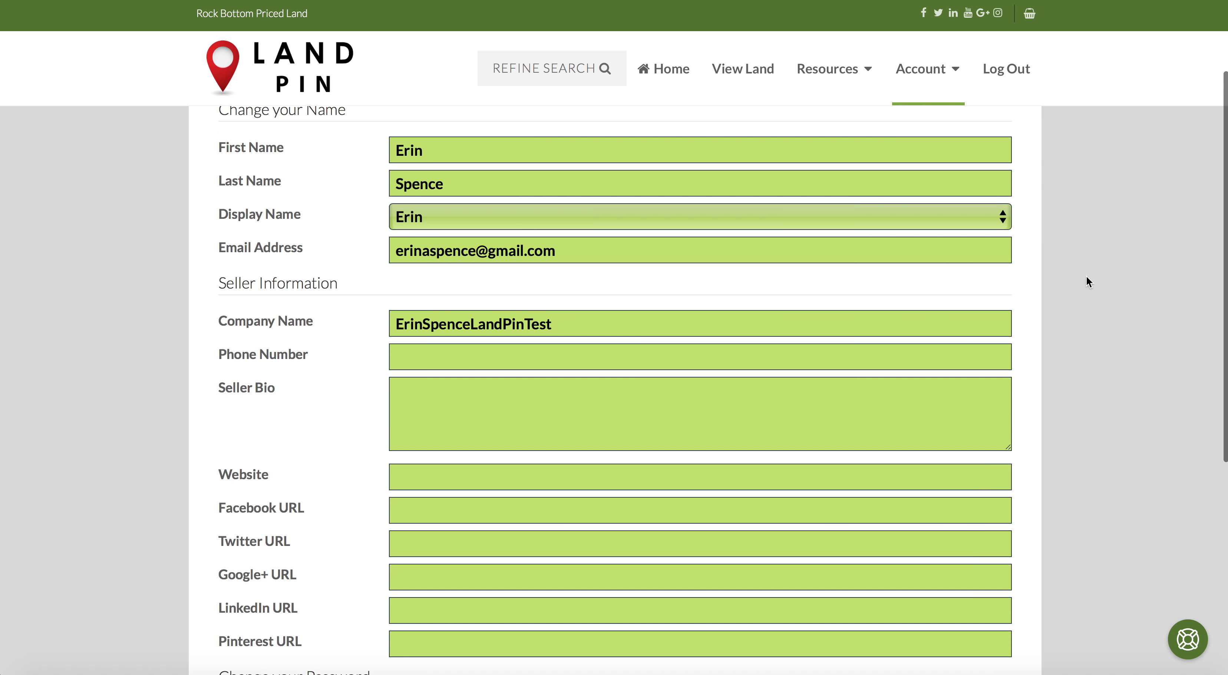
scroll(1087, 276, "down", 2)
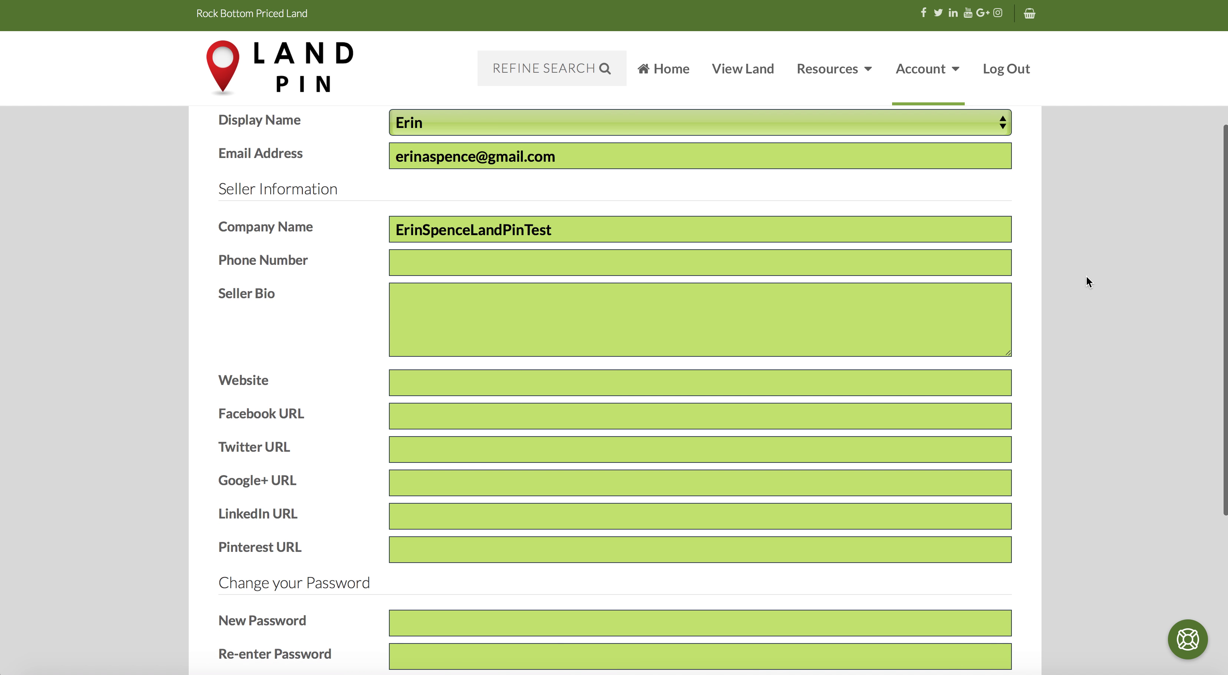
scroll(1086, 276, "down", 3)
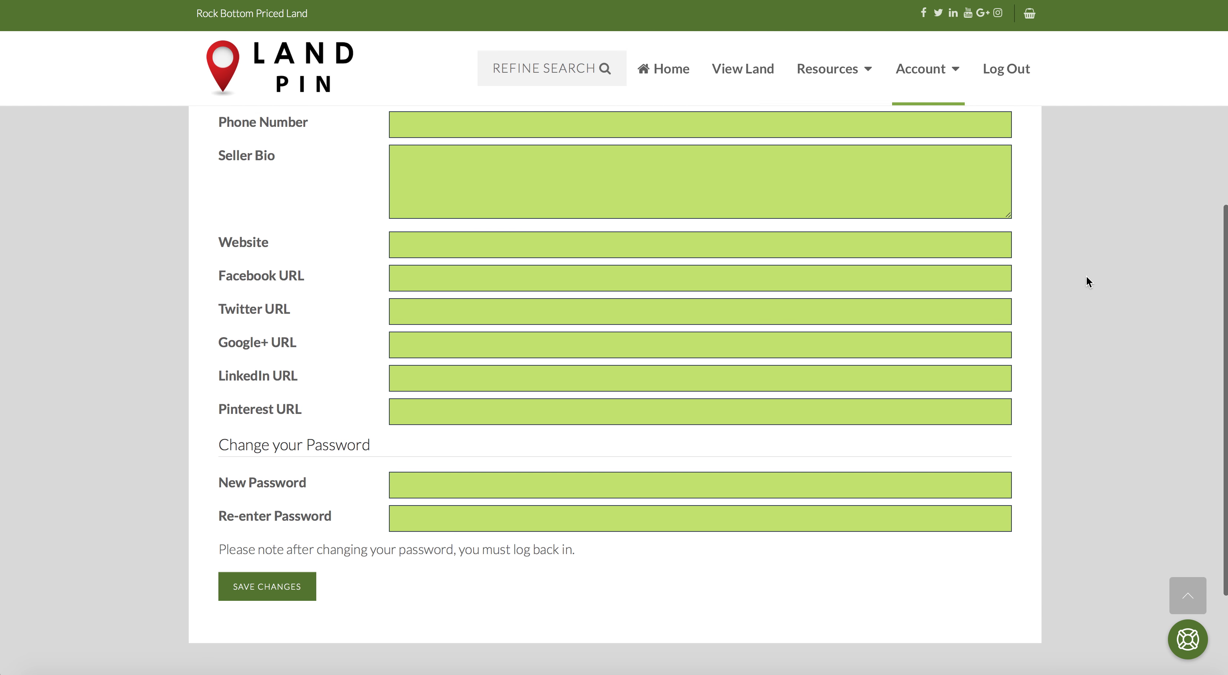
scroll(1086, 276, "up", 3)
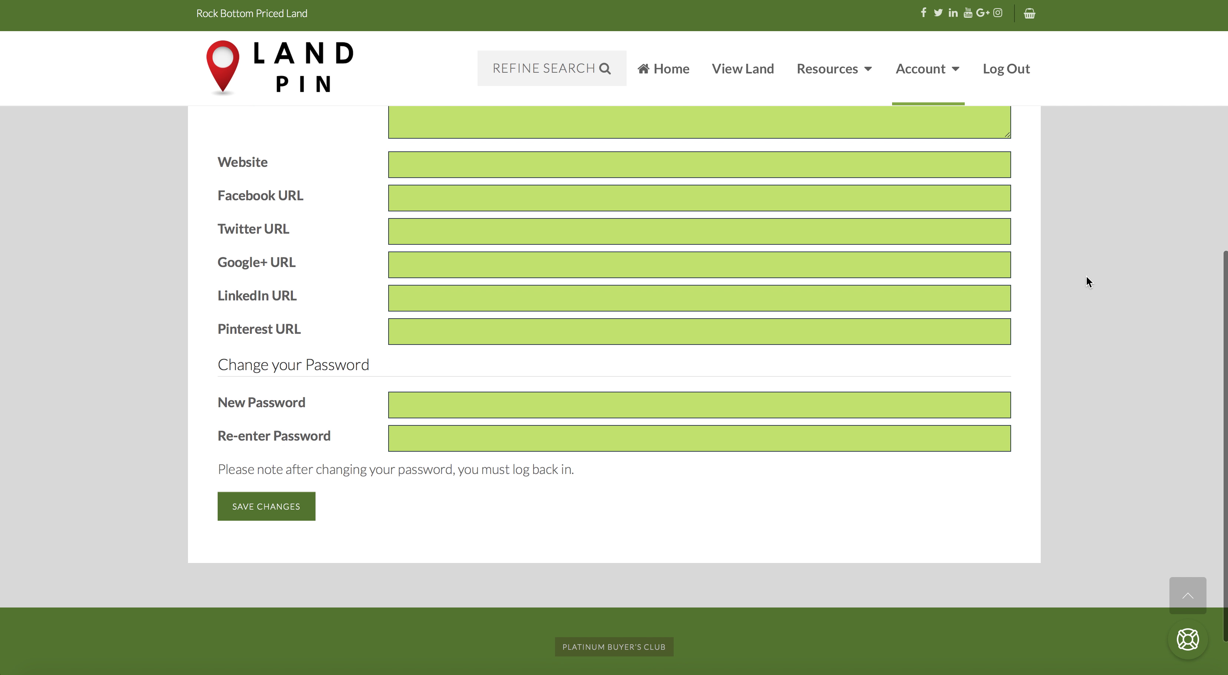
scroll(1087, 276, "up", 4)
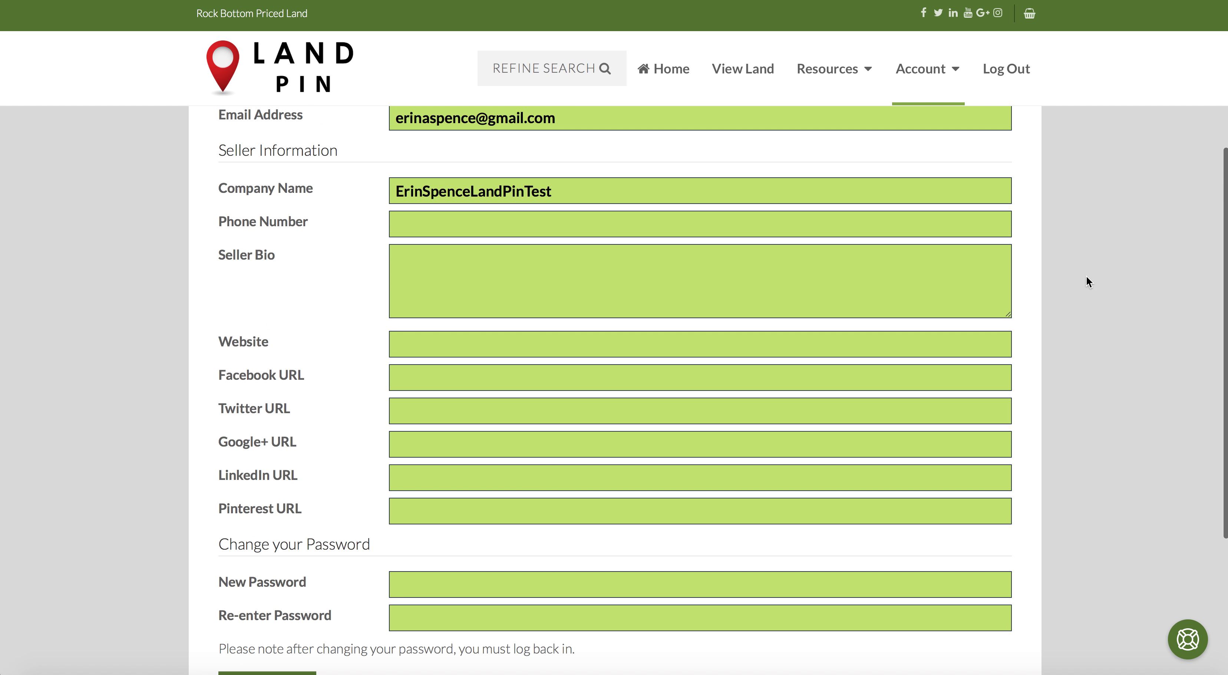
scroll(1089, 281, "up", 2)
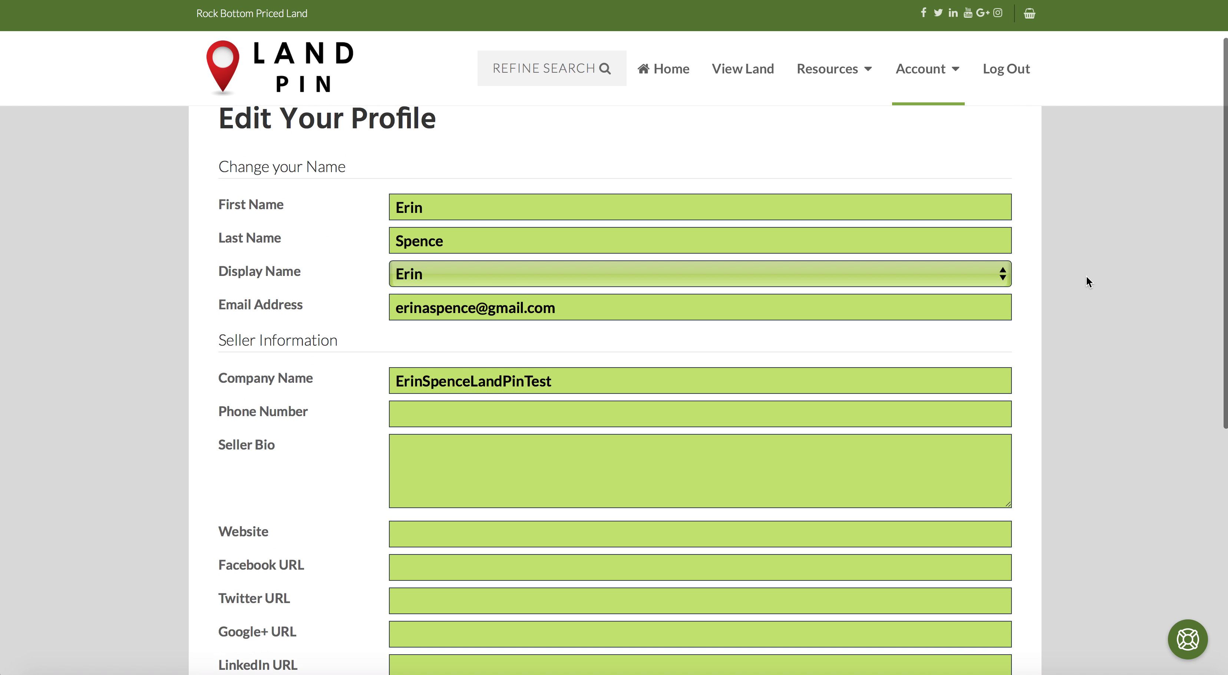
scroll(1088, 281, "down", 2)
scroll(1086, 276, "down", 6)
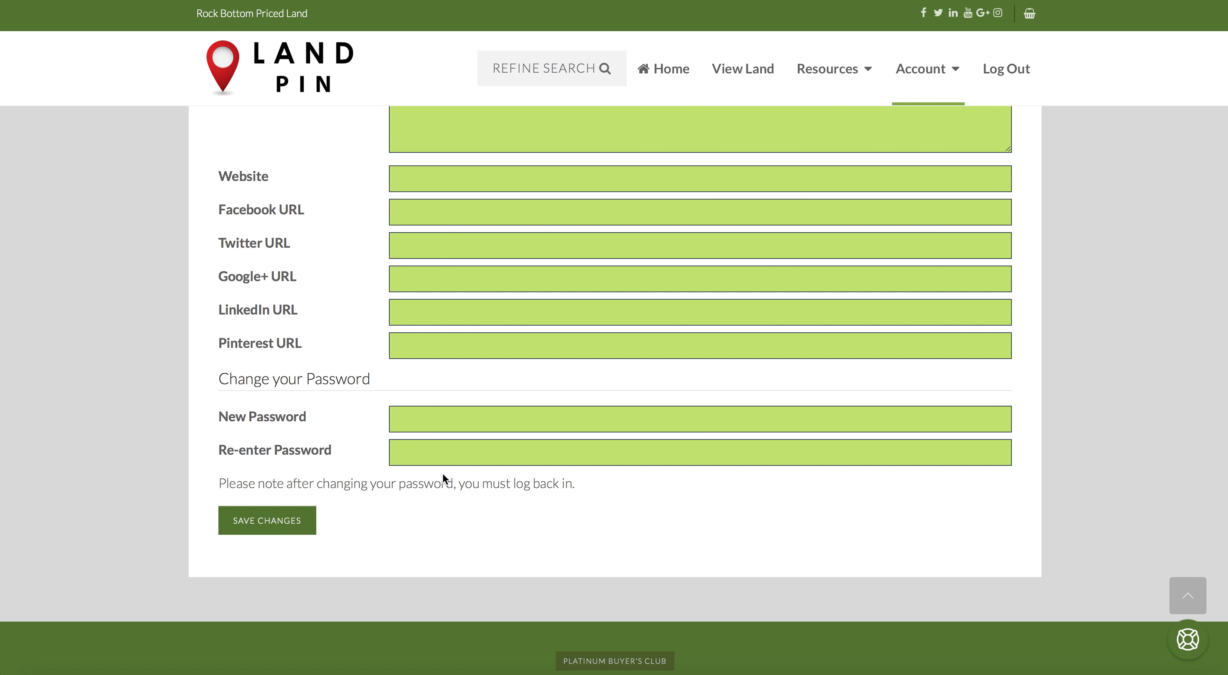
scroll(443, 472, "up", 10)
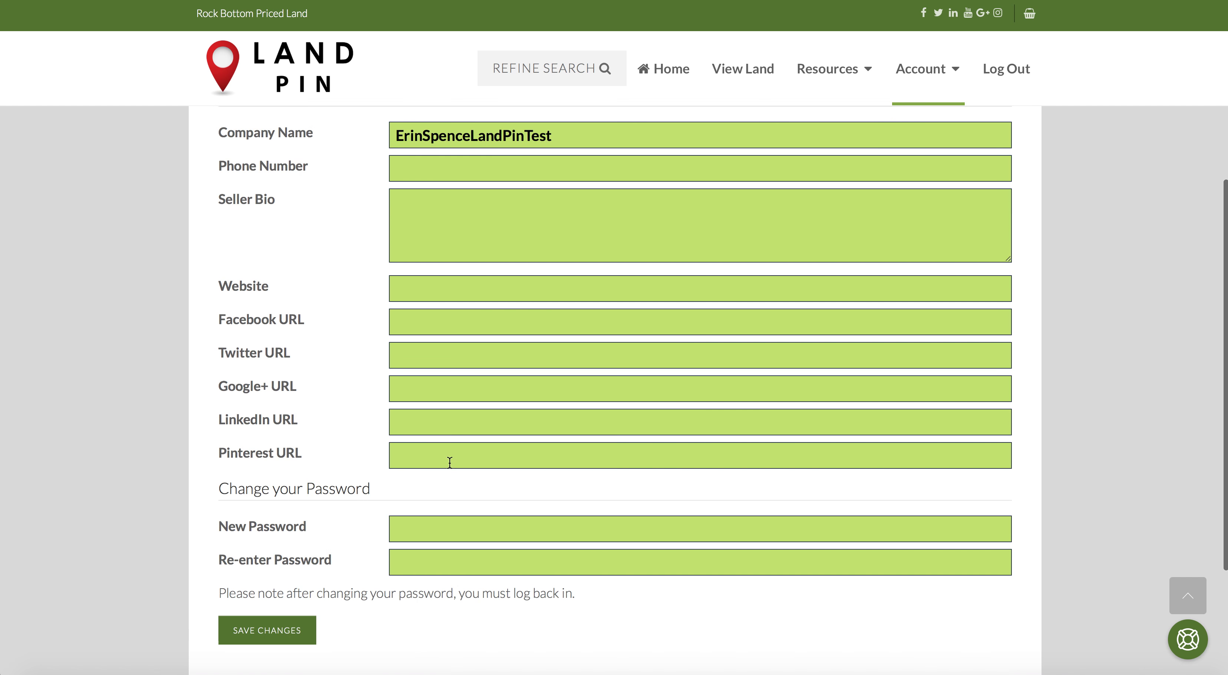